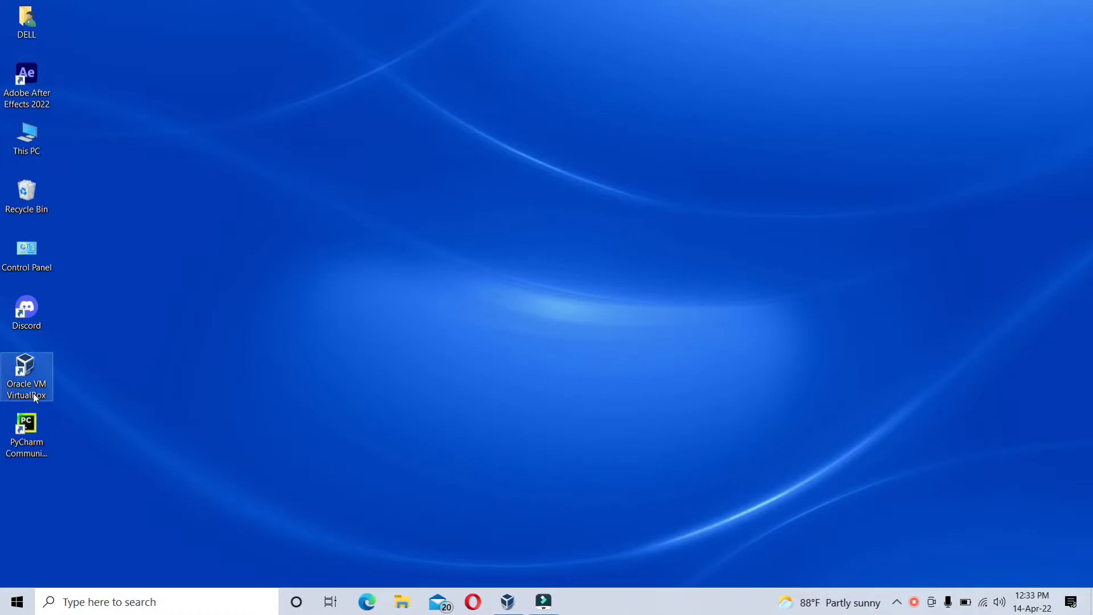
# - Open Oracle VM VirtualBox and set up a new virtual machine named test with type Linux and version Debian (64-bit)
pyautogui.doubleClick(36, 398)
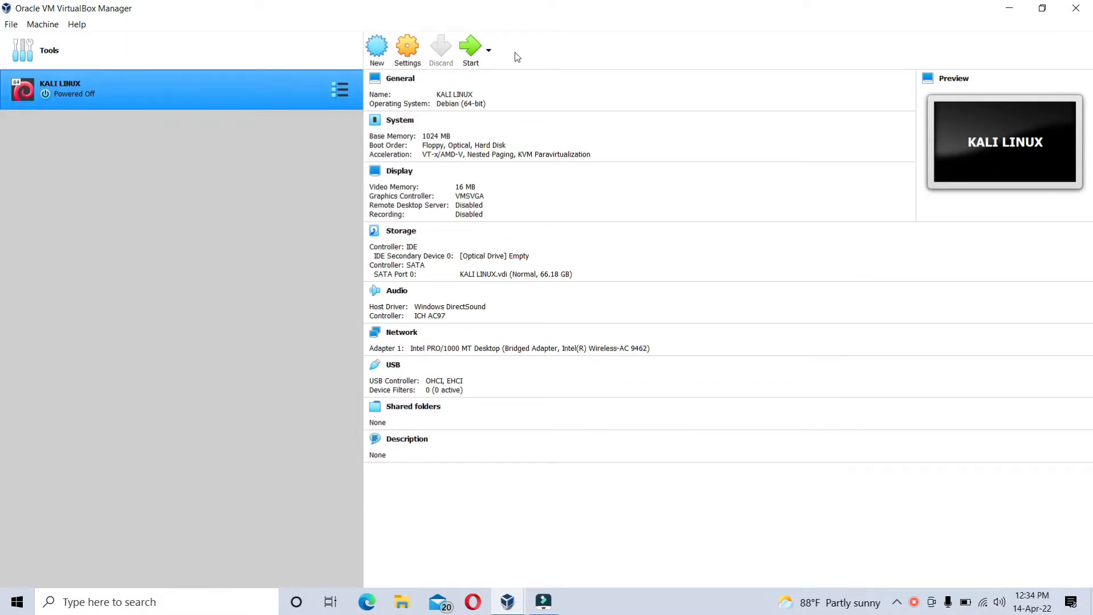
pyautogui.click(172, 67)
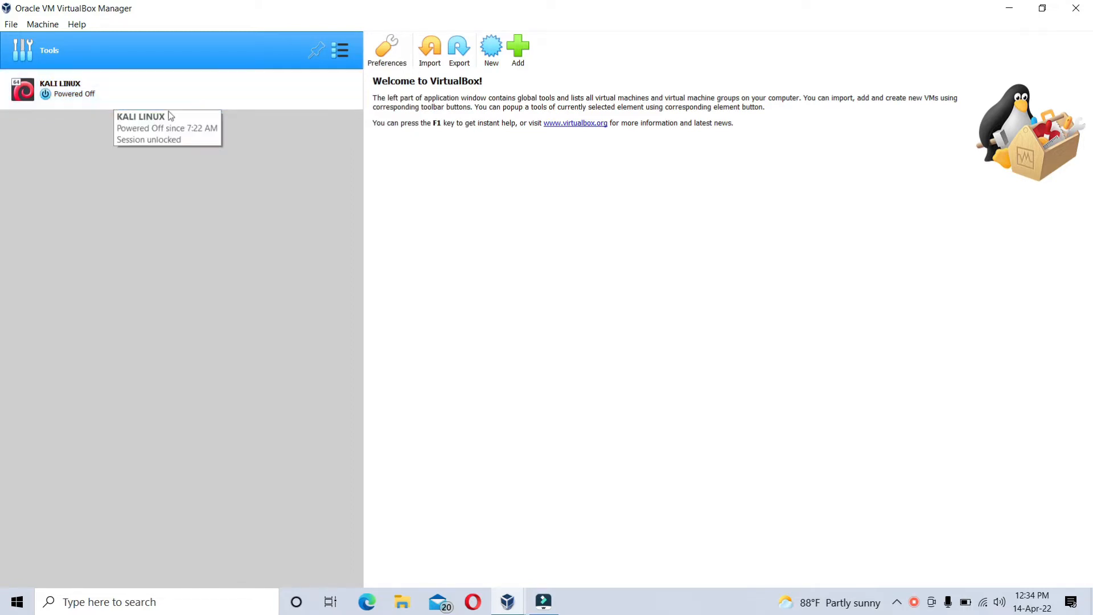
pyautogui.click(492, 61)
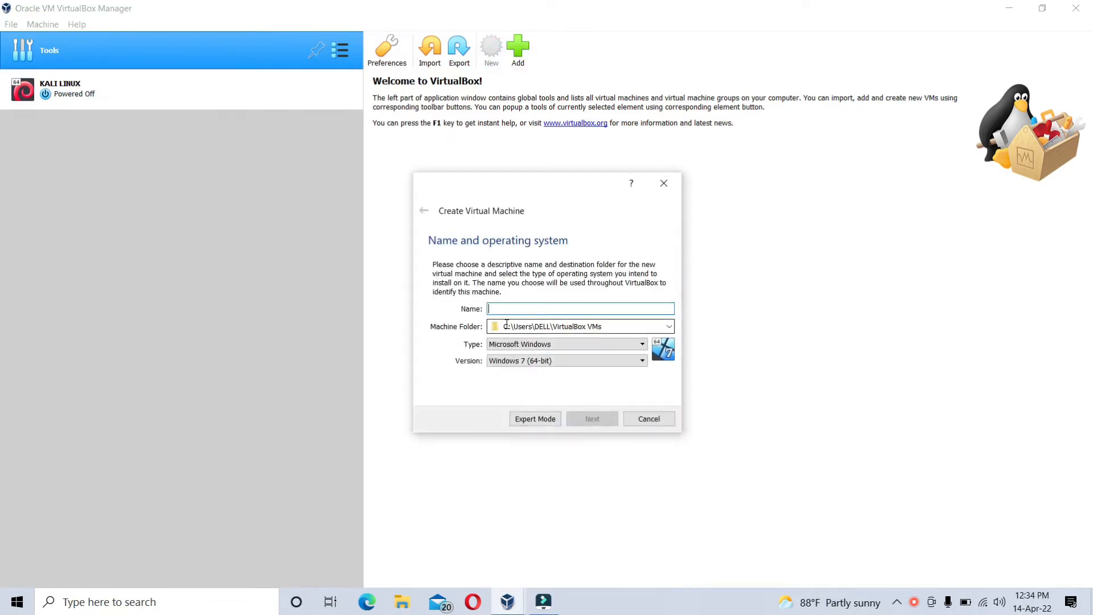
pyautogui.write('test')
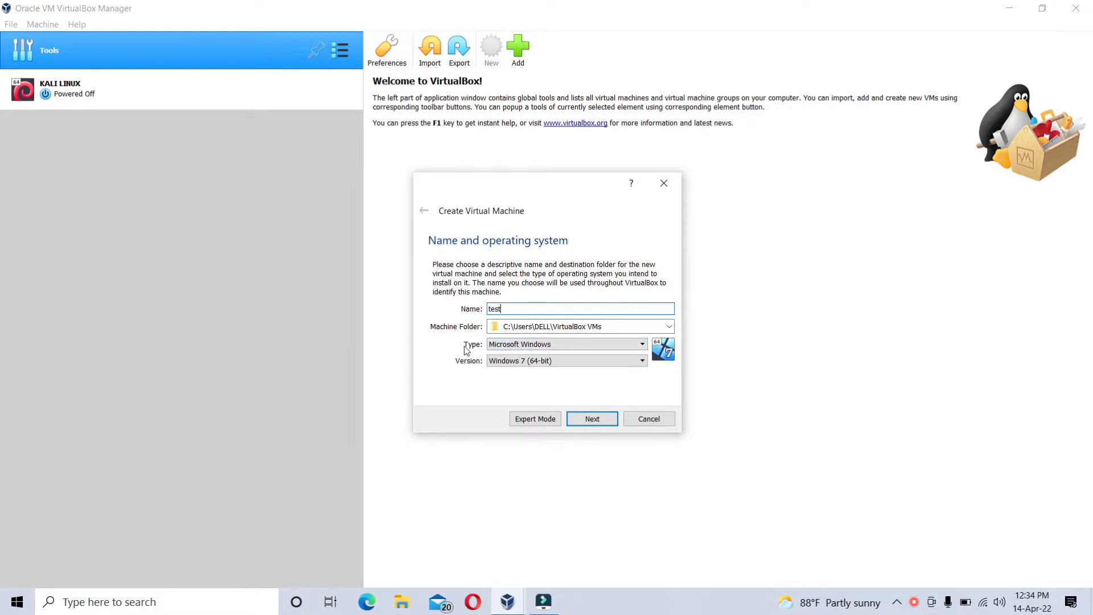
pyautogui.click(503, 345)
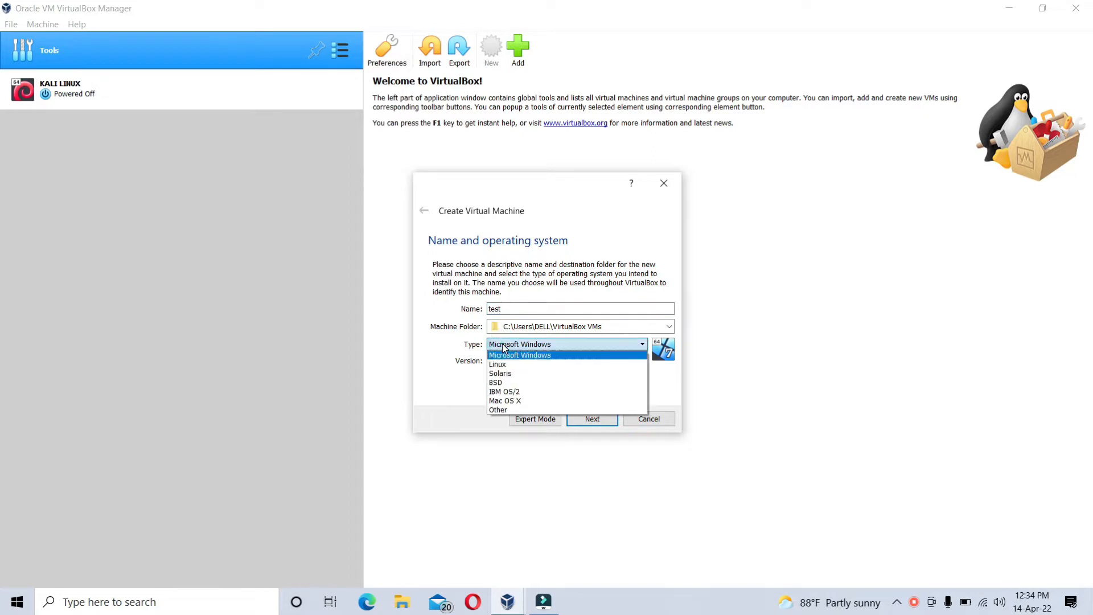
pyautogui.click(525, 362)
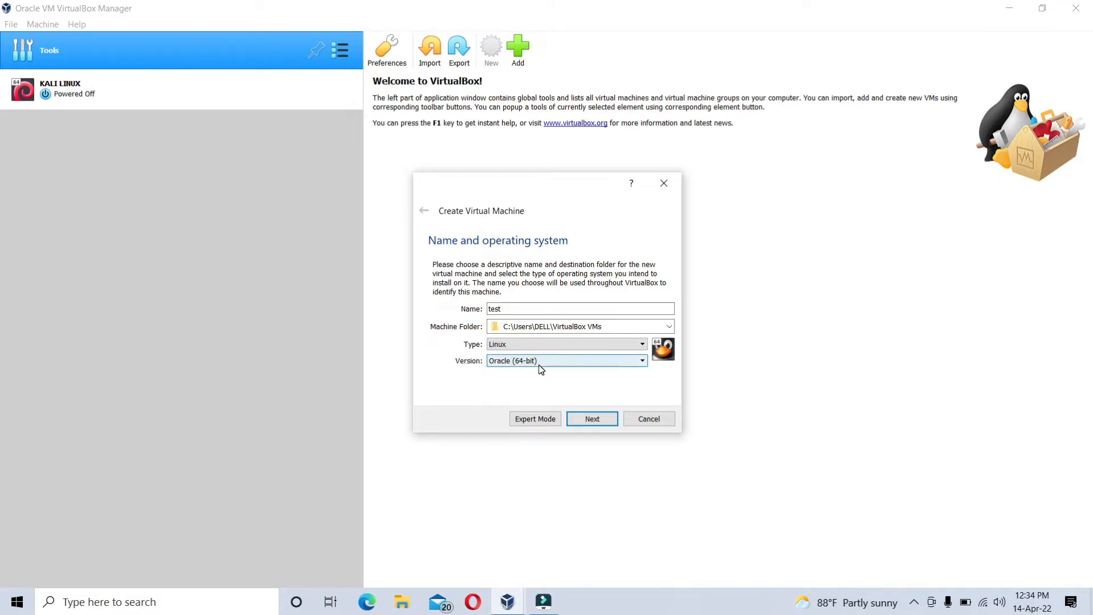
pyautogui.click(539, 364)
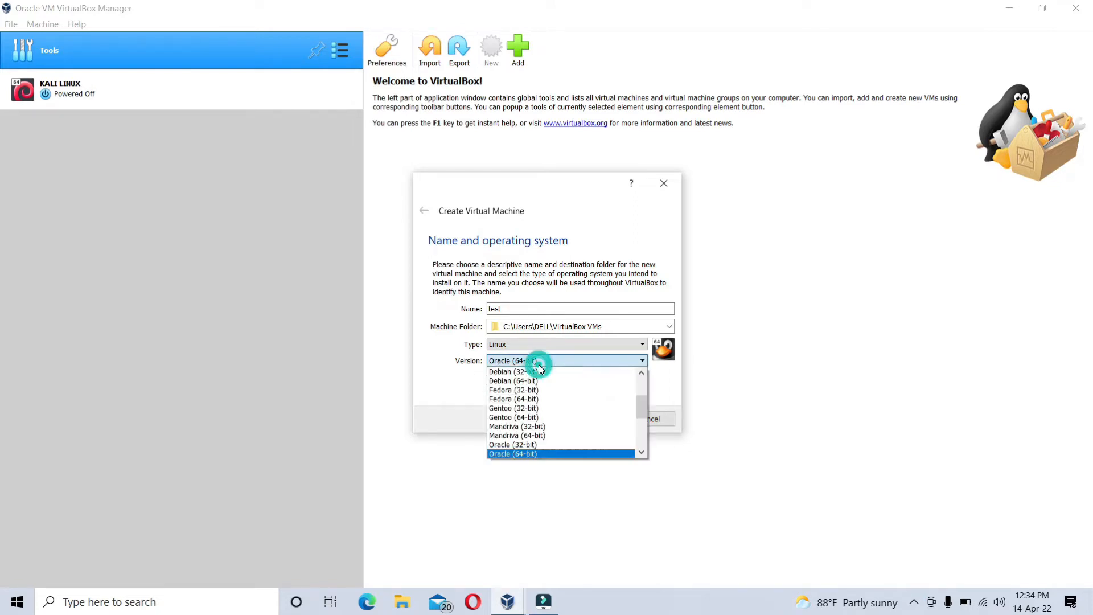
pyautogui.click(576, 381)
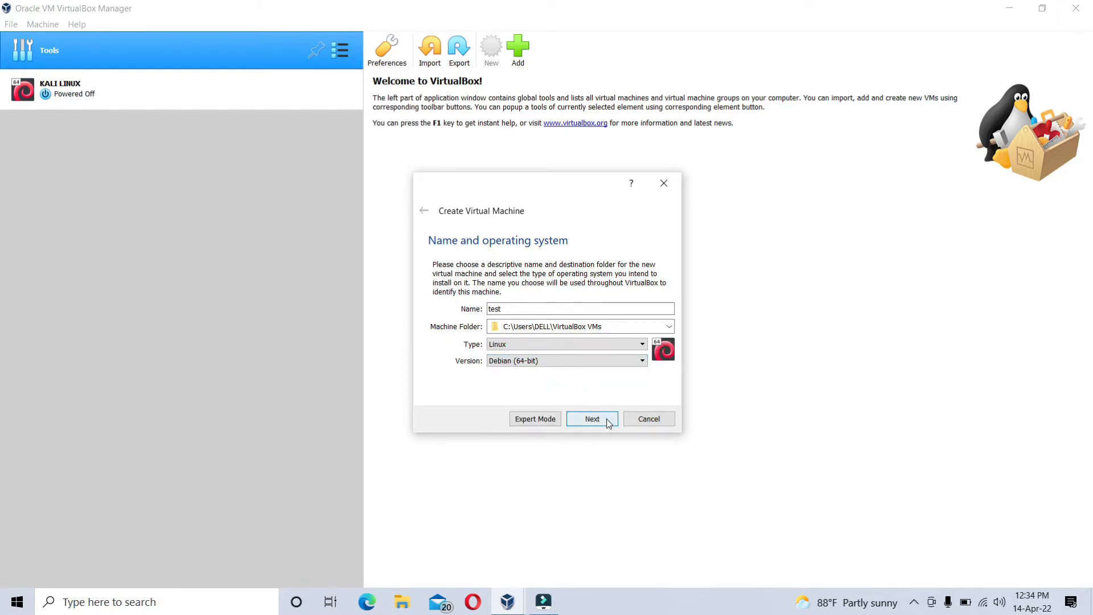
pyautogui.click(592, 419)
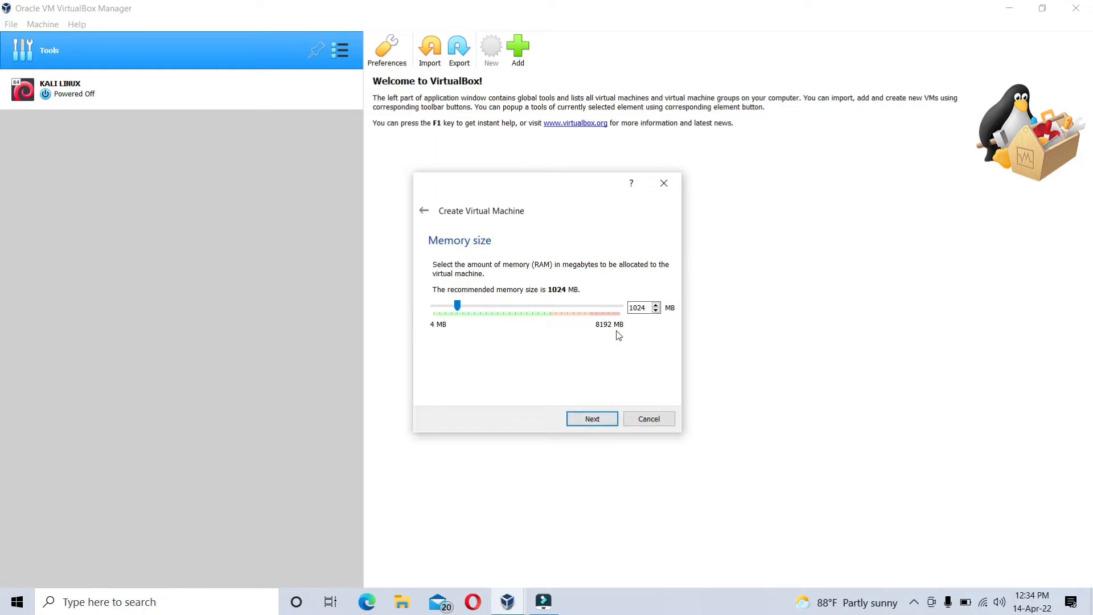
# - Accept 1024 MB of memory and create a dynamically allocated VDI hard disk of about 61.64 GB for the new machine
pyautogui.click(599, 419)
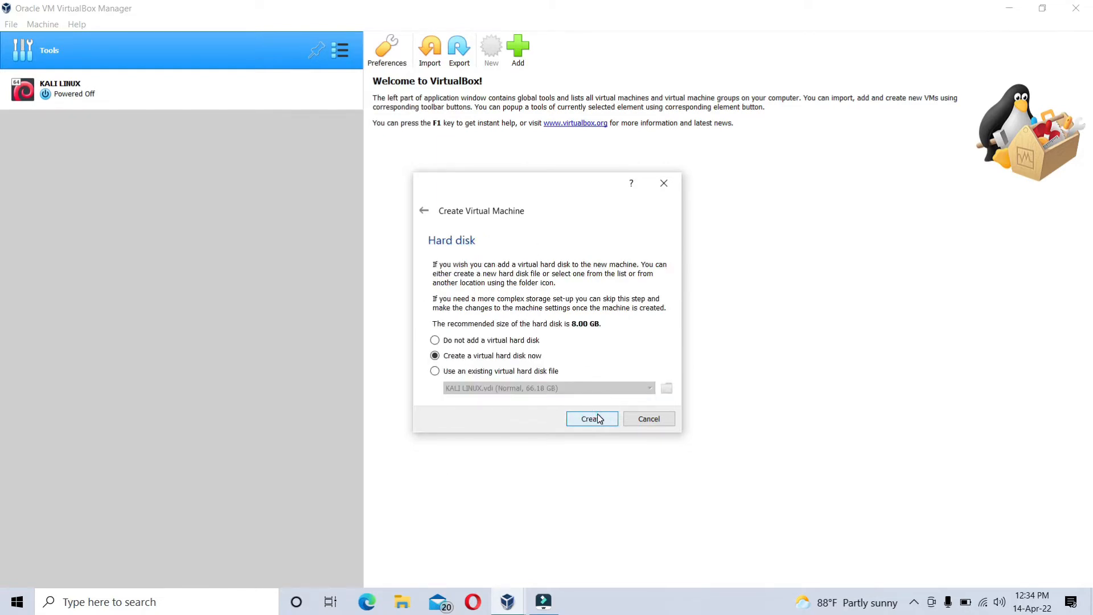
pyautogui.click(593, 419)
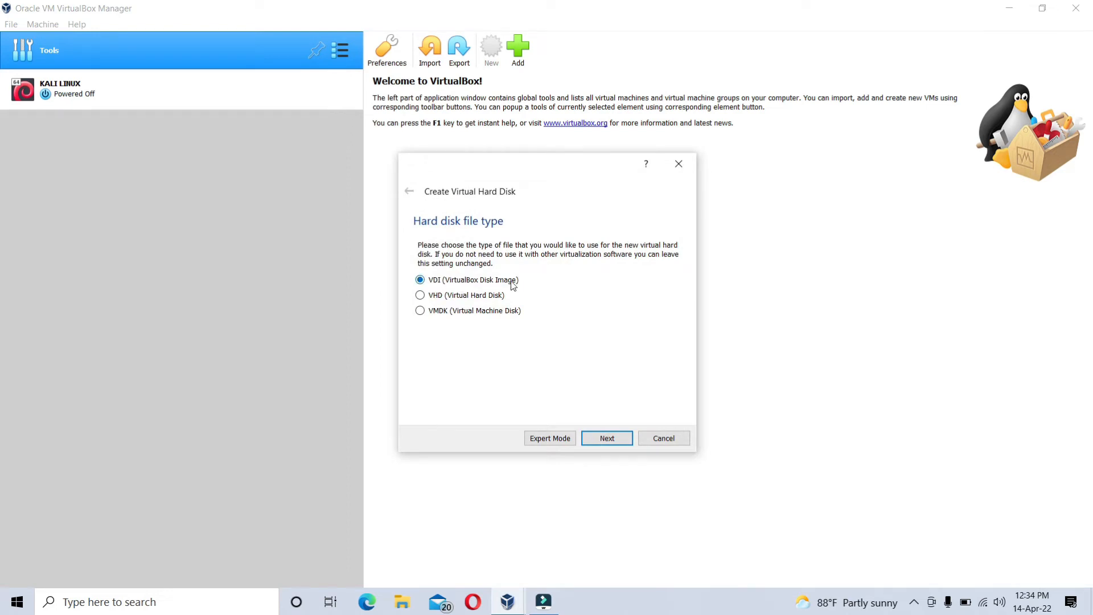
pyautogui.click(601, 437)
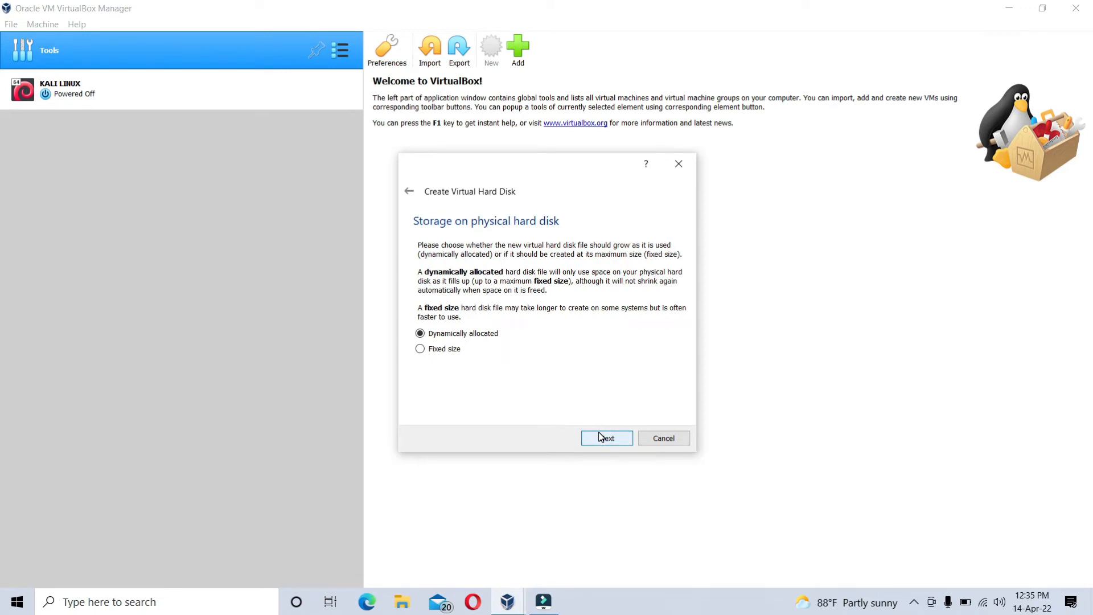
pyautogui.click(599, 435)
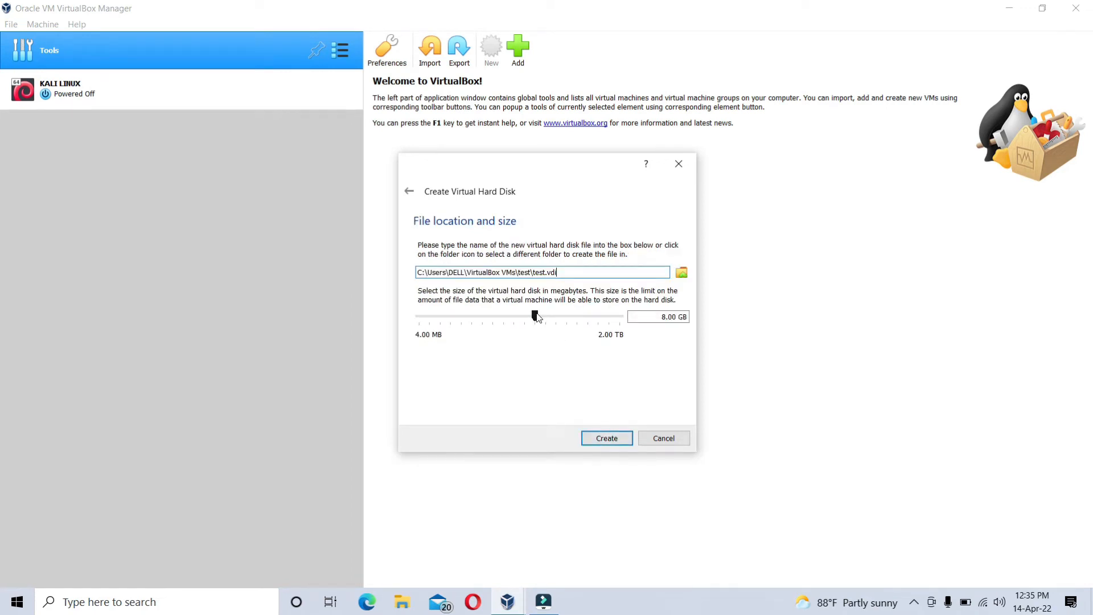
pyautogui.moveTo(536, 315); pyautogui.dragTo(593, 316)
pyautogui.moveTo(596, 378); pyautogui.dragTo(570, 323)
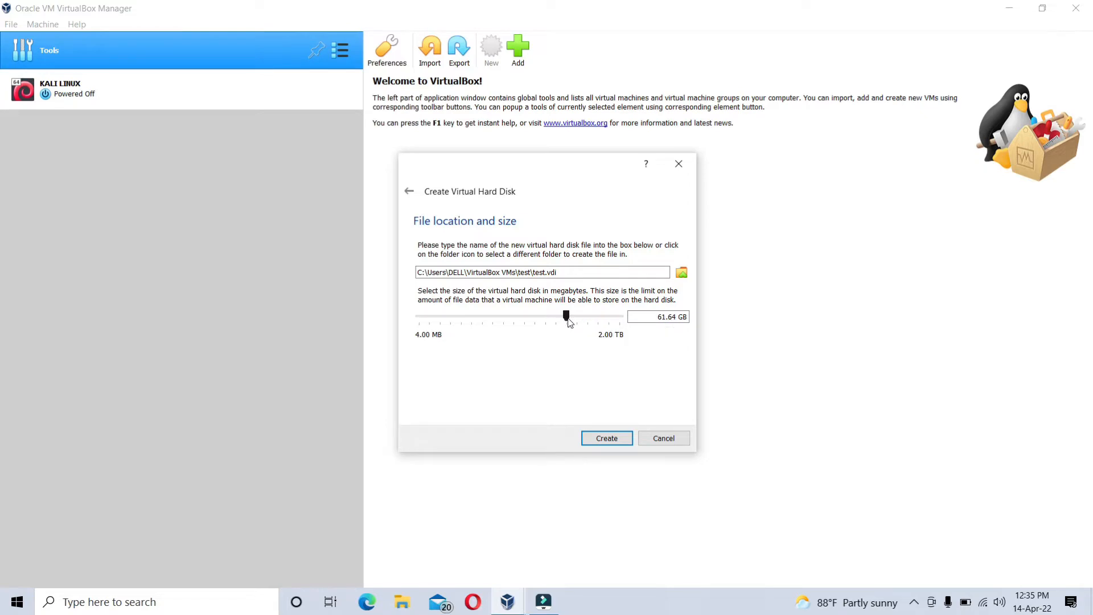
pyautogui.click(608, 437)
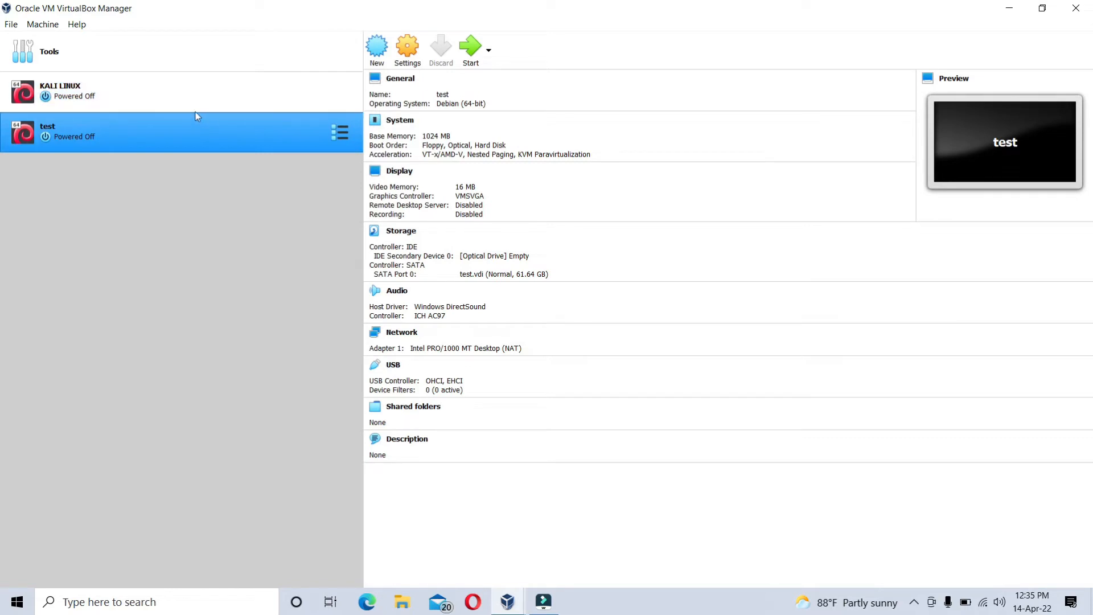
# - In the test machine's general settings, set both Shared Clipboard and Drag'n'Drop to Bidirectional
pyautogui.click(196, 93)
pyautogui.click(206, 130)
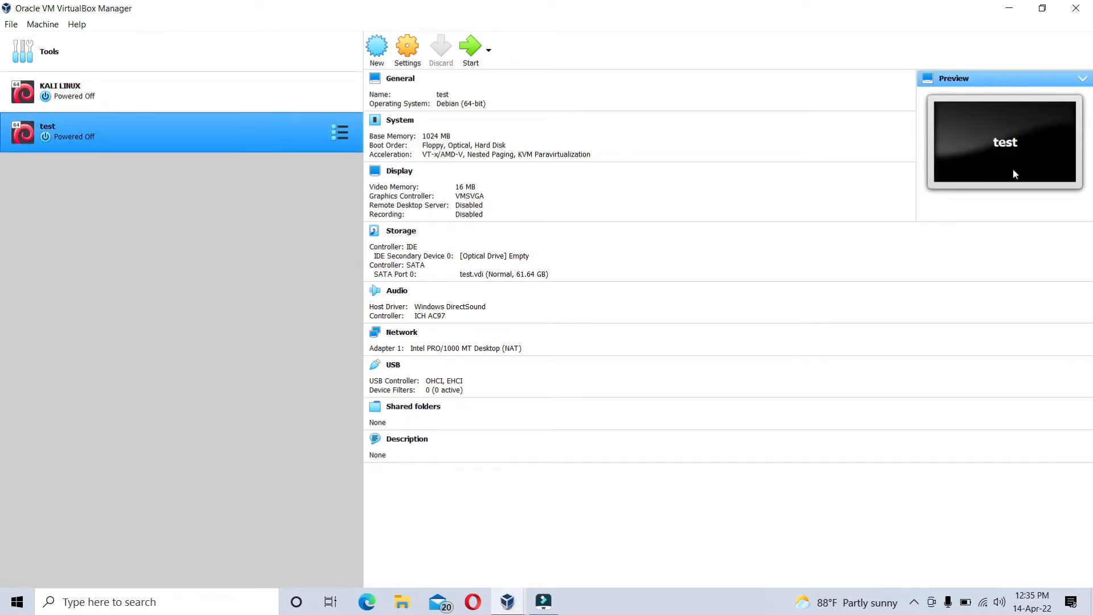
pyautogui.click(401, 55)
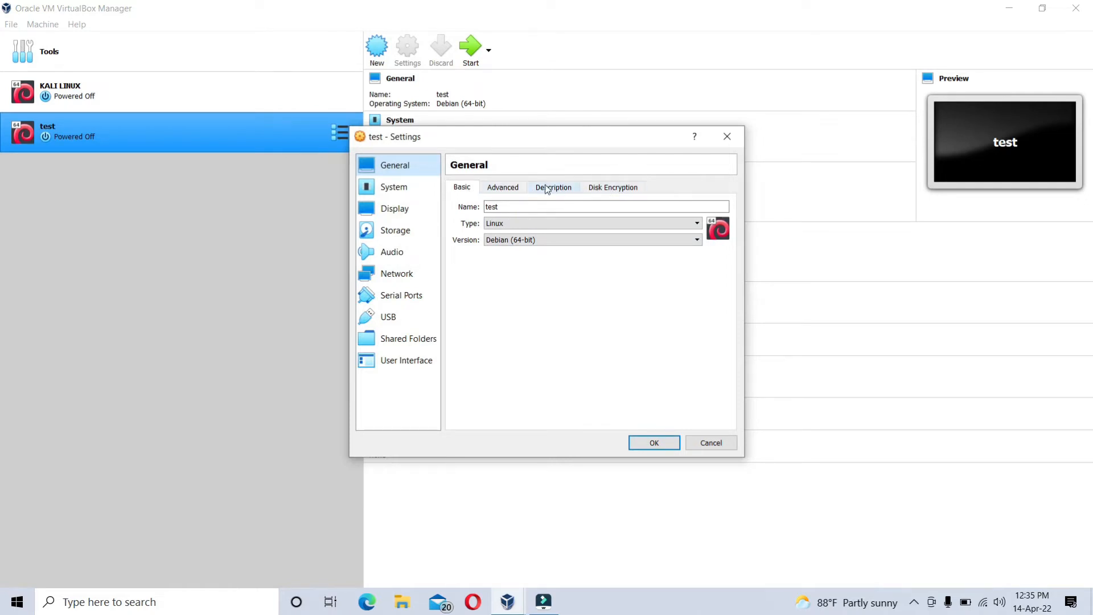
pyautogui.click(515, 185)
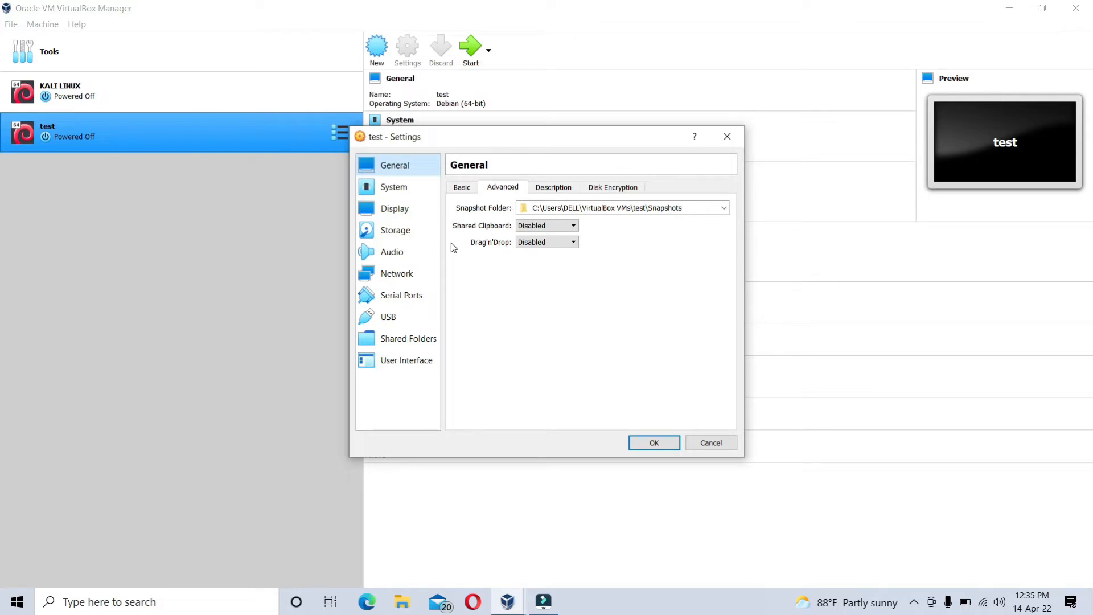
pyautogui.click(519, 225)
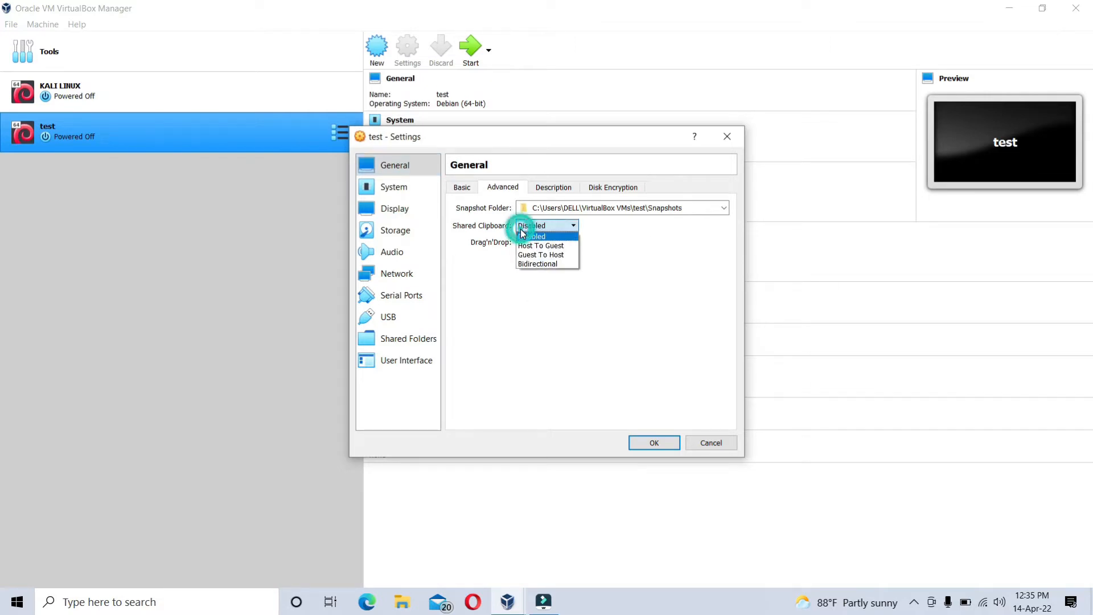
pyautogui.click(537, 264)
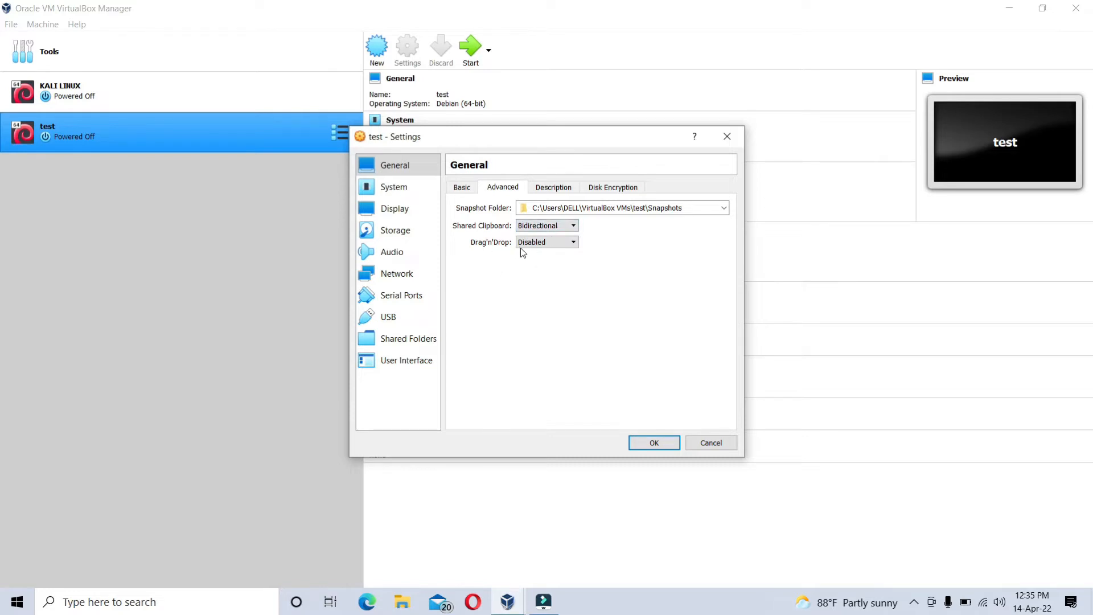
pyautogui.click(536, 242)
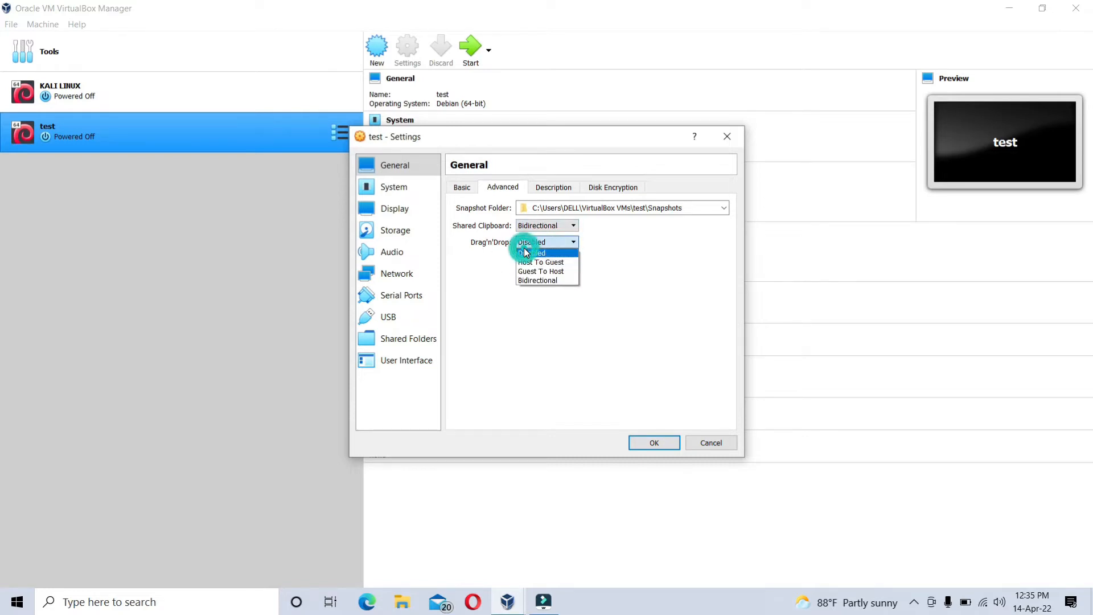
pyautogui.click(551, 281)
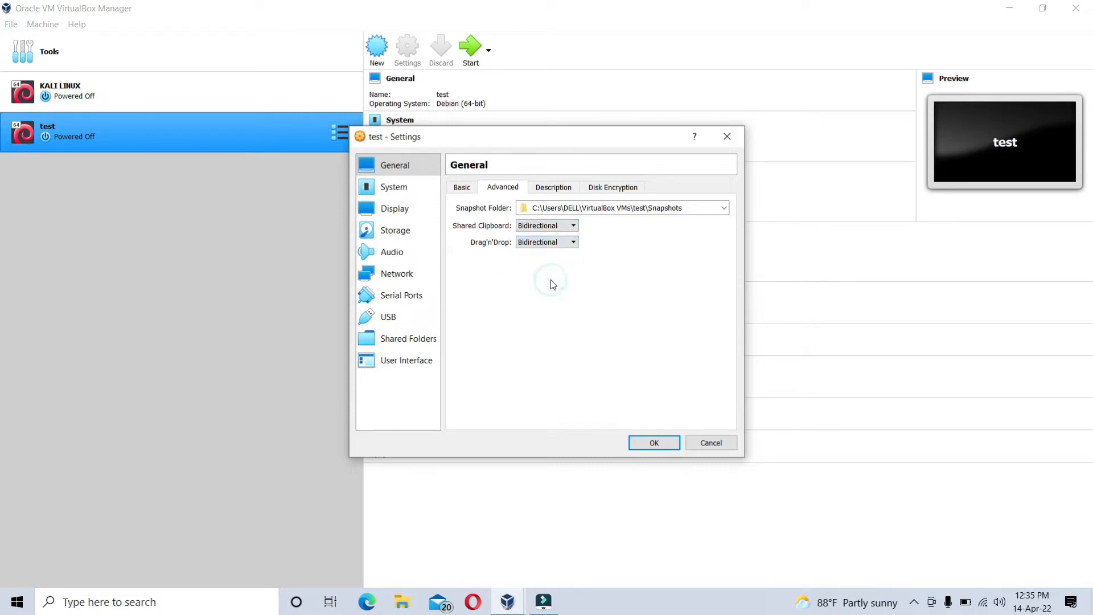
# - Load the kali-linux-2021.4a-installer-amd64 disc image into the empty optical drive of the test machine's IDE controller
pyautogui.click(399, 225)
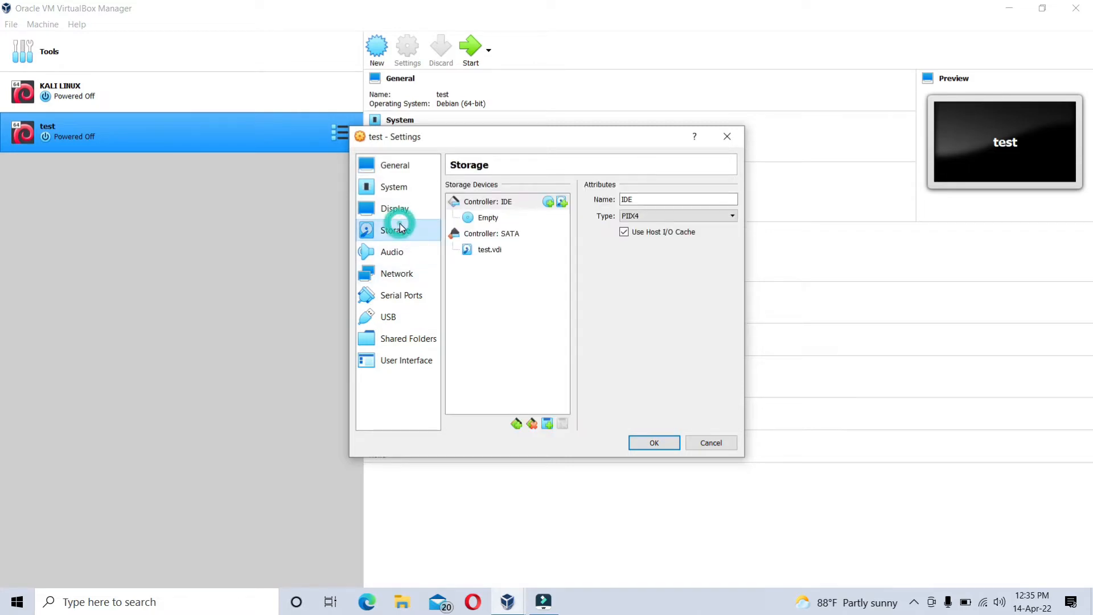
pyautogui.click(487, 219)
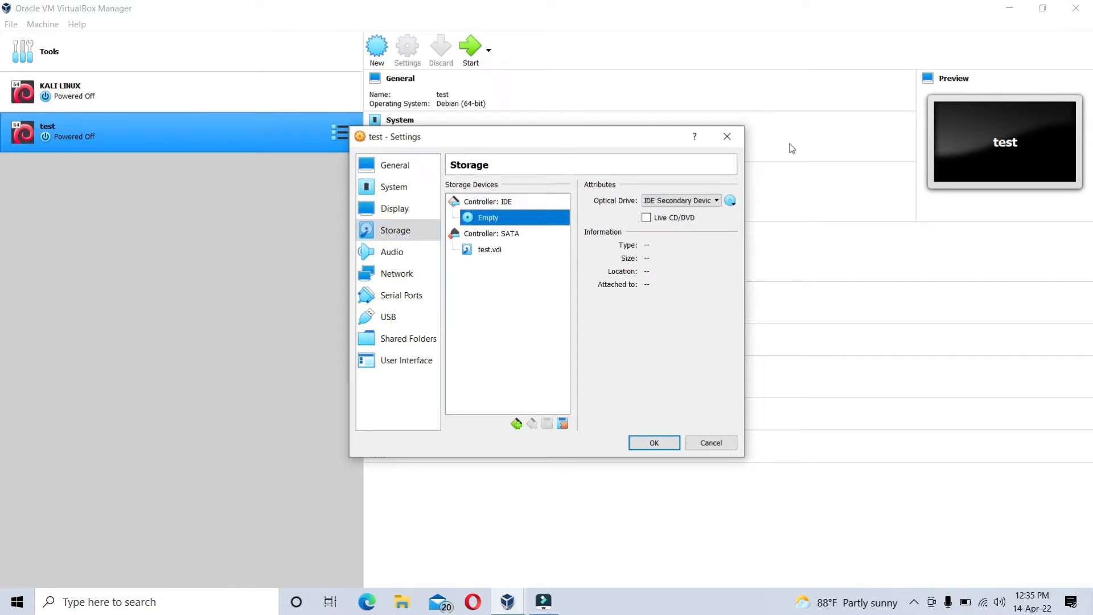
pyautogui.click(733, 203)
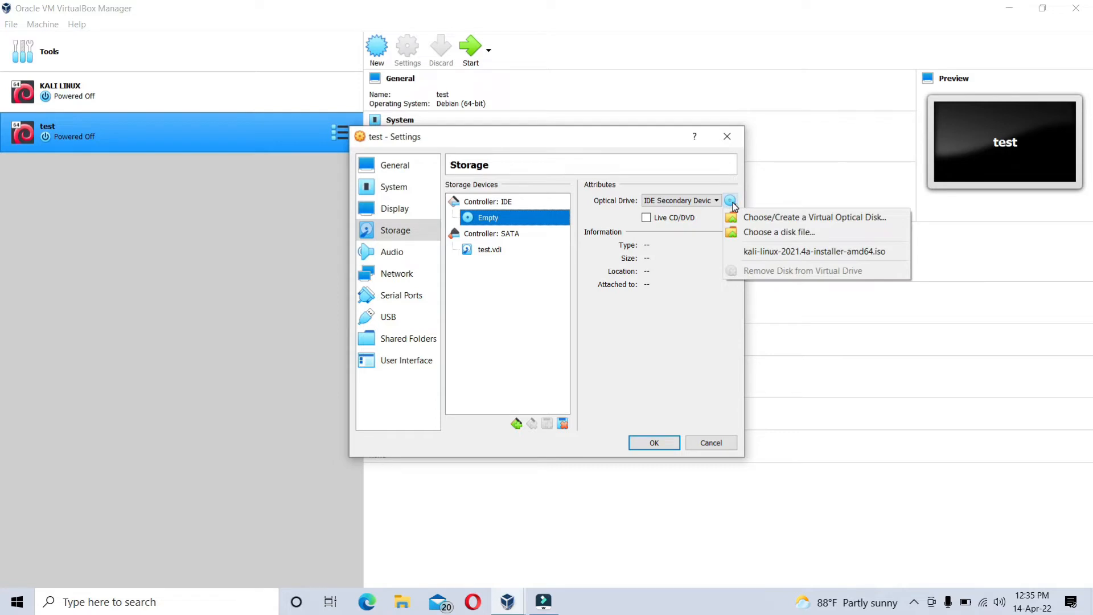
pyautogui.click(762, 231)
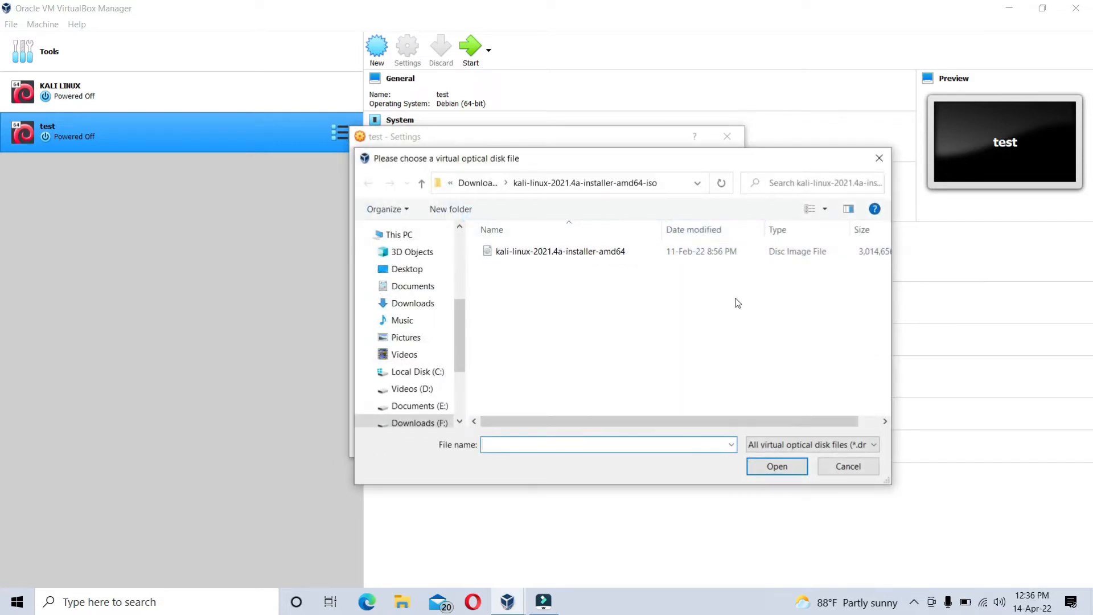
pyautogui.click(721, 257)
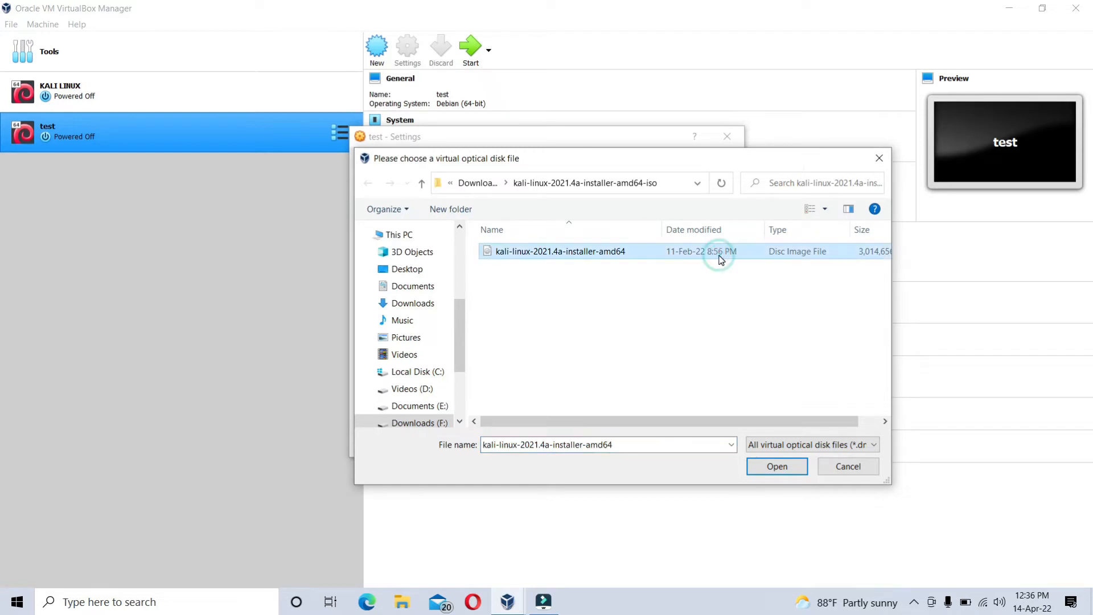
pyautogui.click(761, 477)
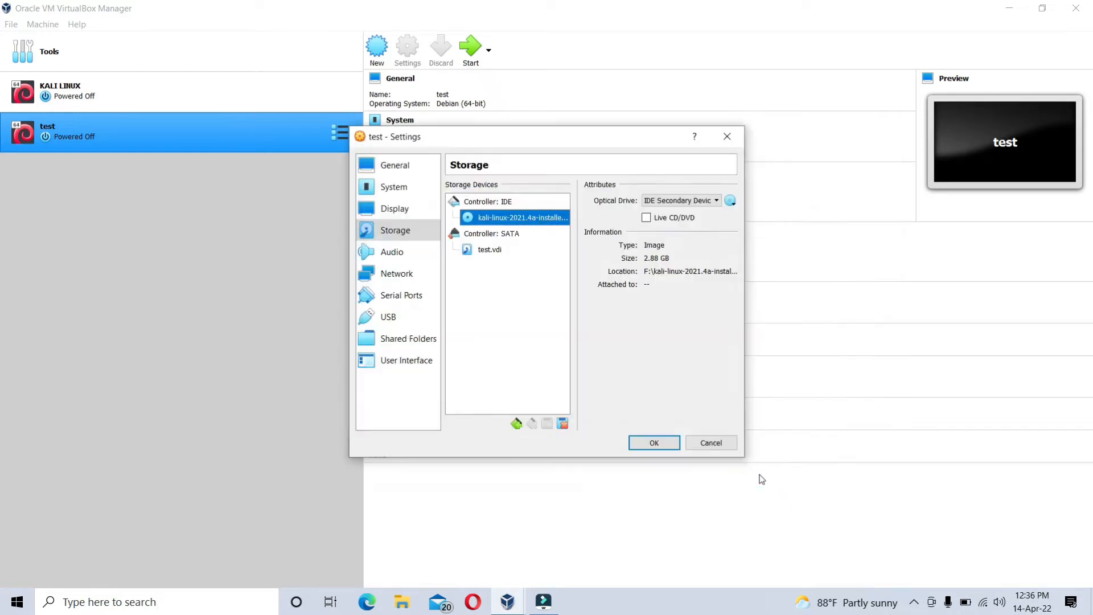
# - Attach network Adapter 1 to Bridged Adapter and save the test machine's settings
pyautogui.click(412, 276)
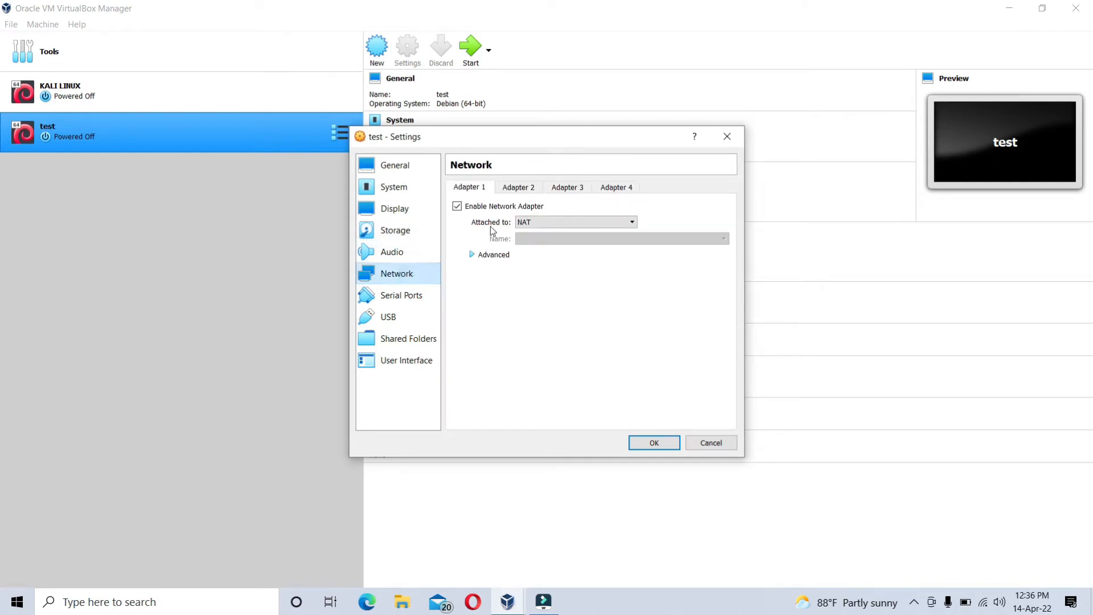
pyautogui.click(542, 228)
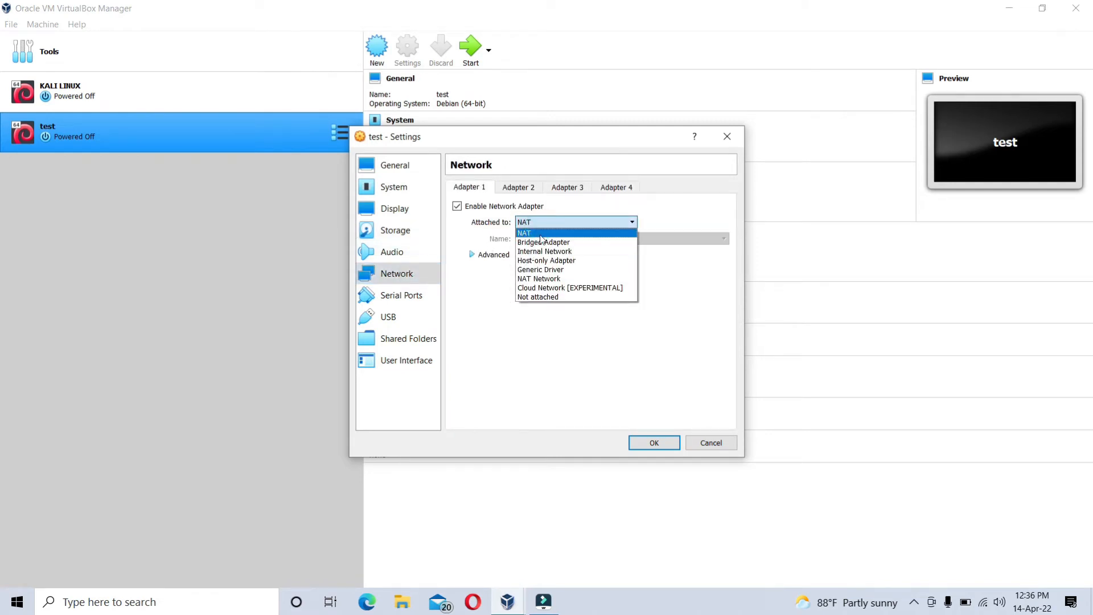
pyautogui.click(542, 242)
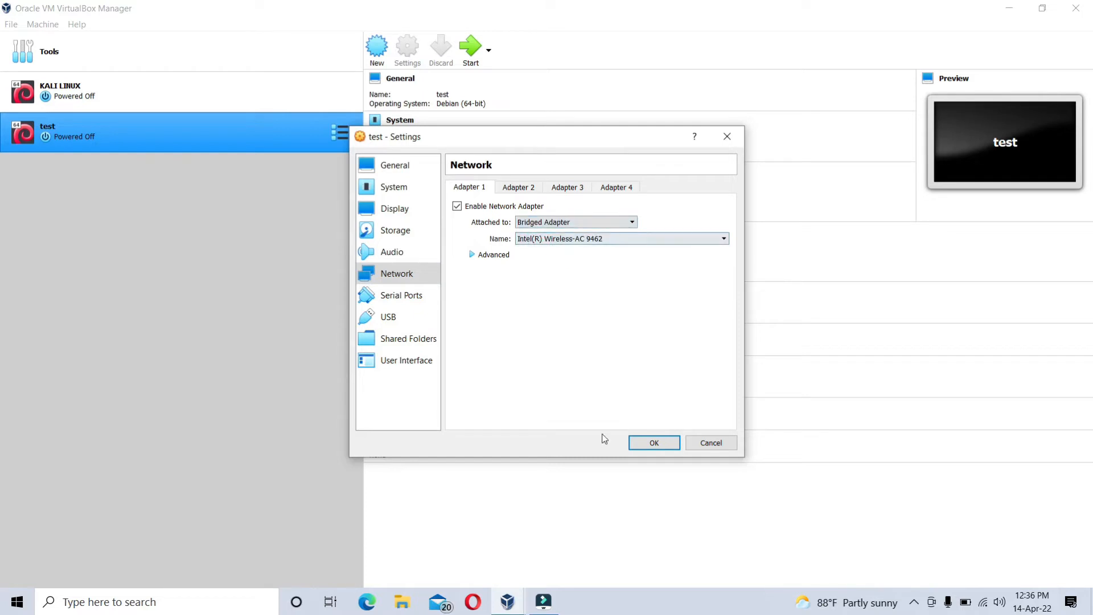
pyautogui.click(648, 448)
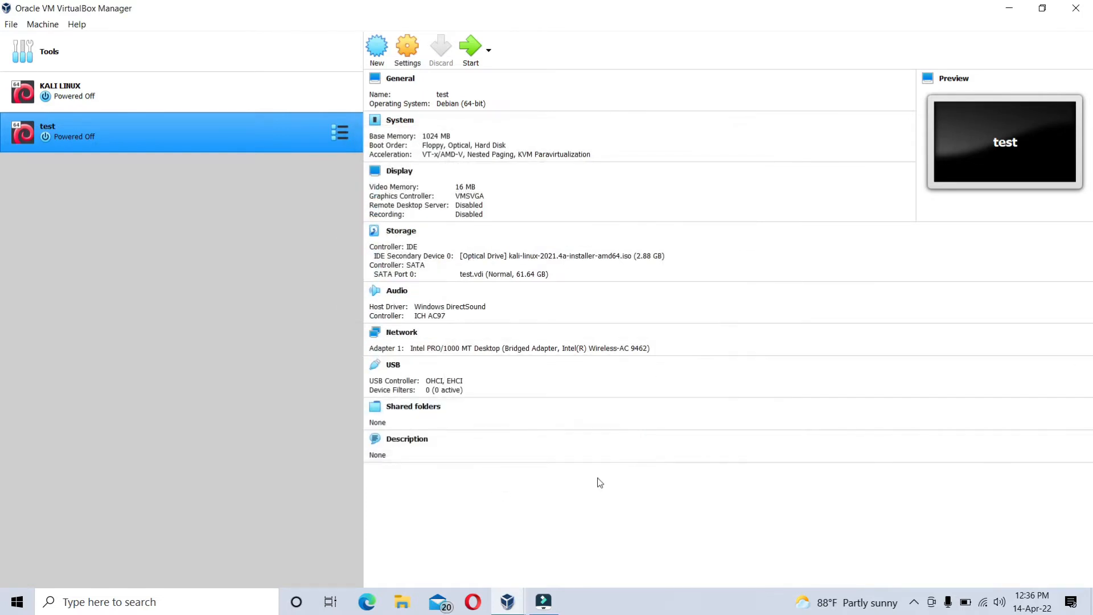
# - Start the test virtual machine and maximize its window
pyautogui.click(477, 64)
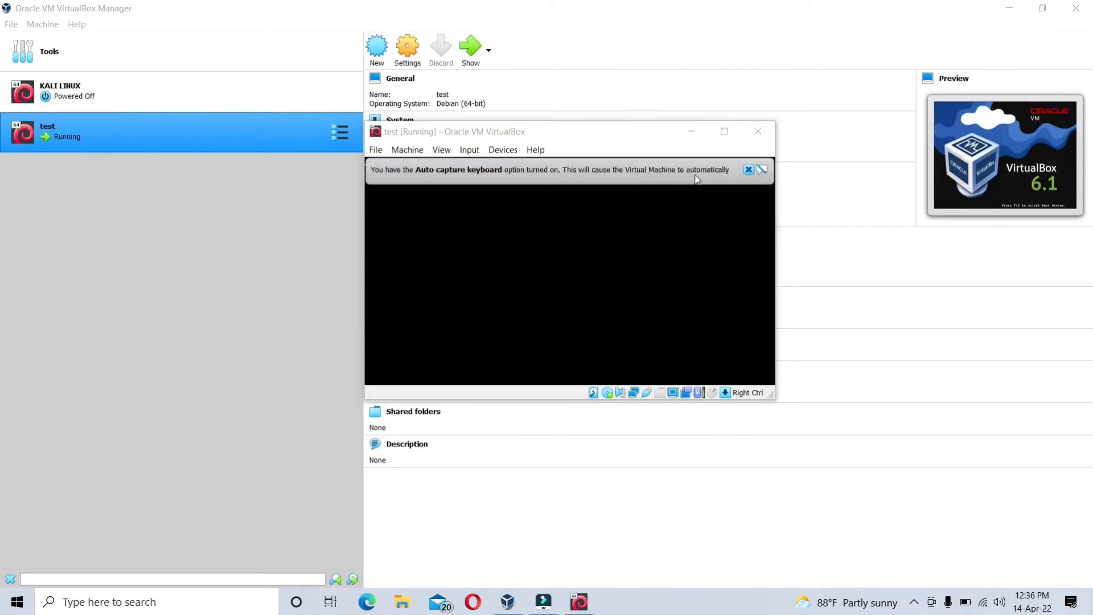
pyautogui.click(703, 170)
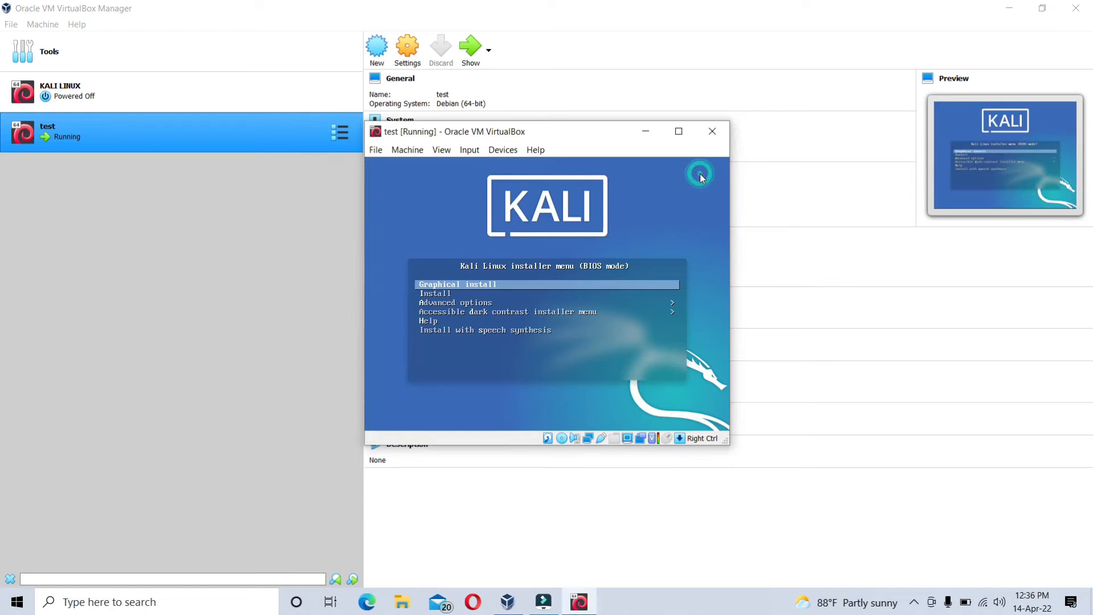
pyautogui.click(679, 132)
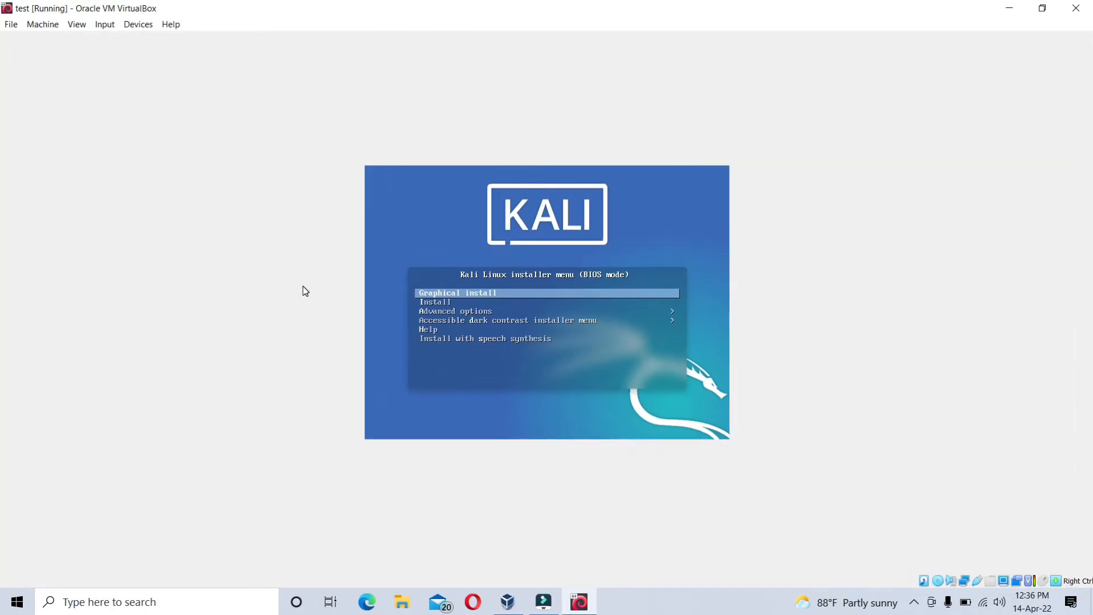
# - Launch the Graphical install option from the Kali Linux installer menu
pyautogui.click(420, 302)
pyautogui.click(577, 376)
pyautogui.press('Down')
pyautogui.press('Down')
pyautogui.press('Down')
pyautogui.press('Down')
pyautogui.press('Up')
pyautogui.press('Up')
pyautogui.press('Up')
pyautogui.press('Up')
pyautogui.press('Return')
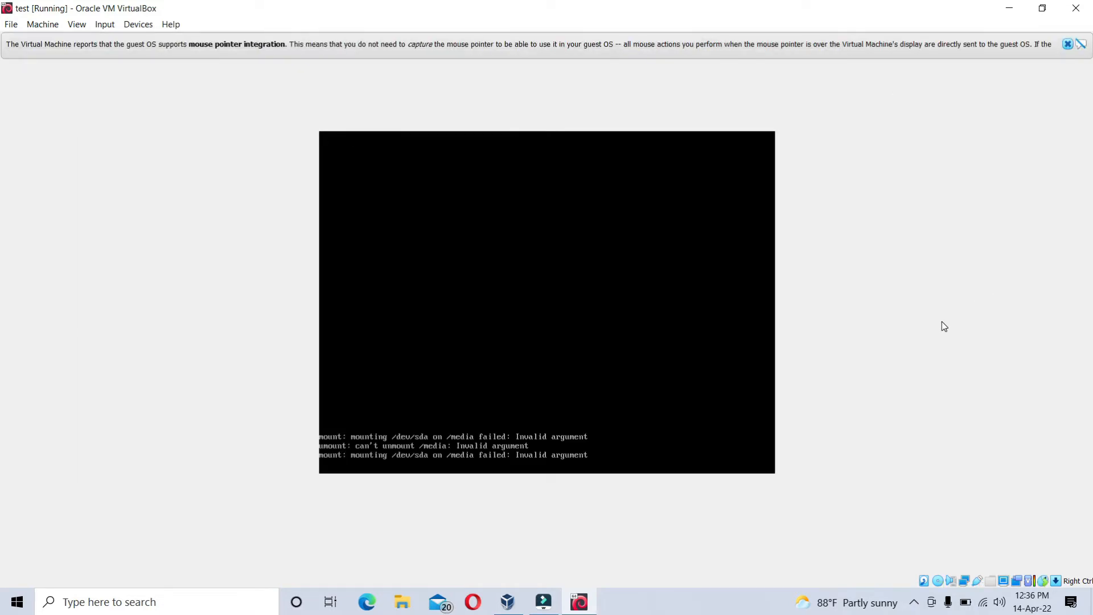
# - Switch the test virtual machine to full-screen mode and dismiss the mouse pointer integration notice
pyautogui.hotkey('ctrl', 'f')
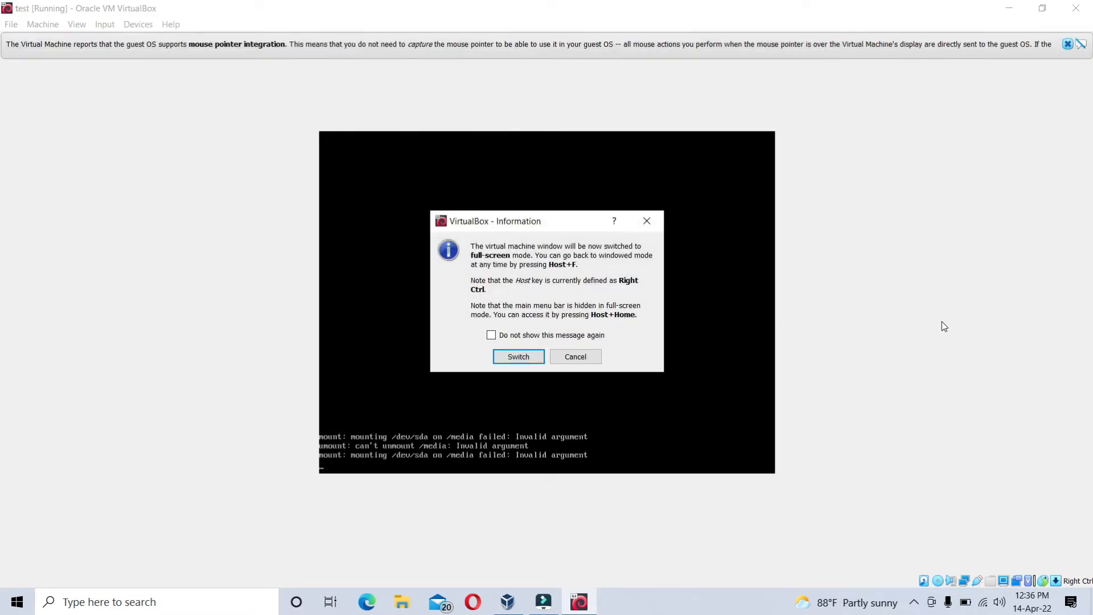
pyautogui.press('Return')
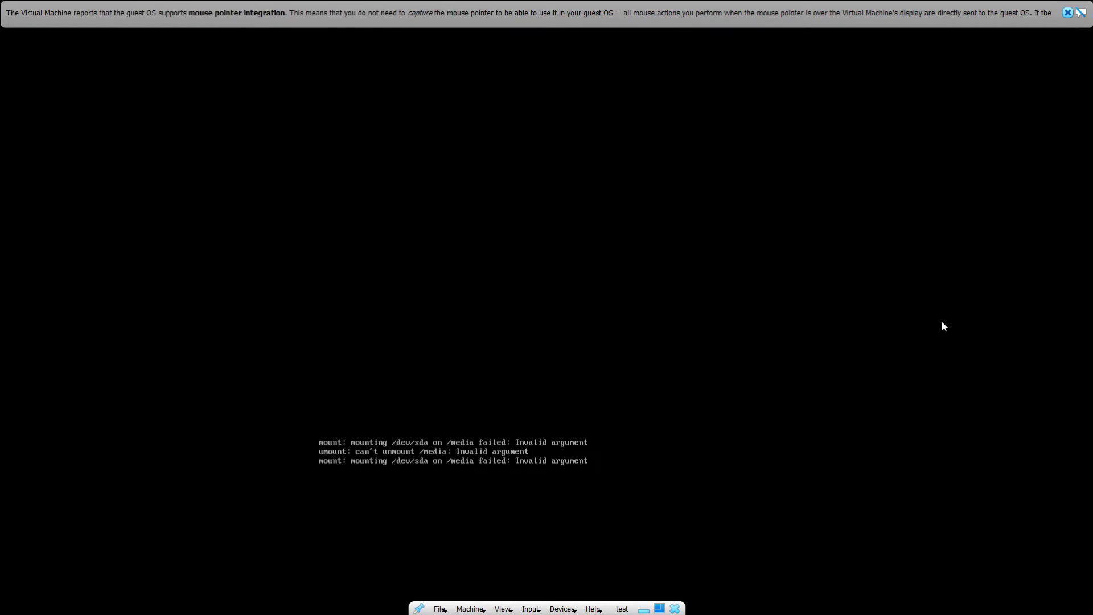
pyautogui.click(1068, 13)
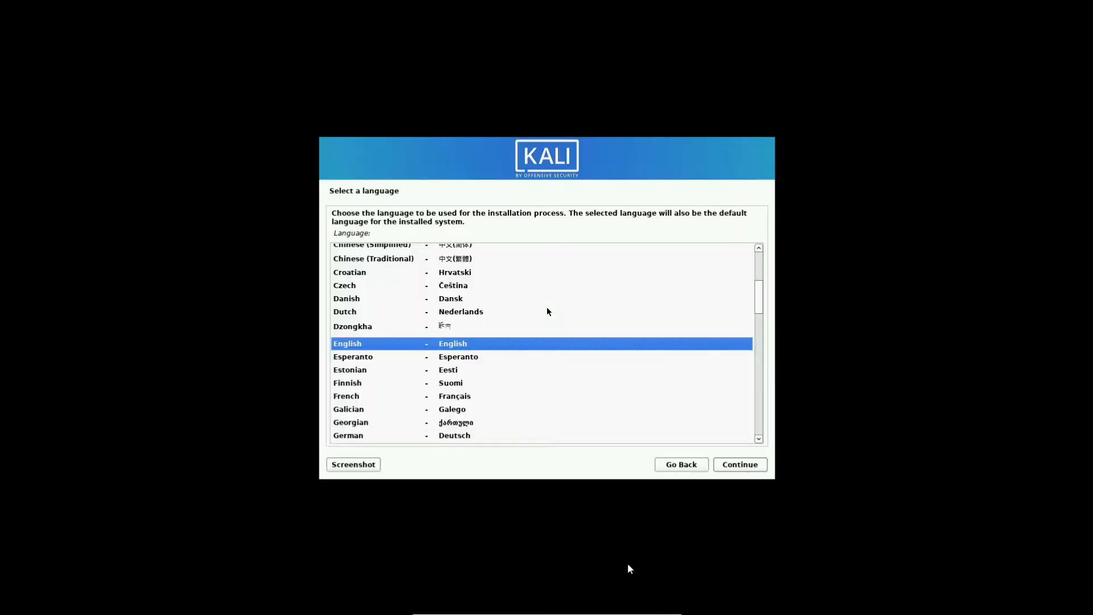
# - Accept English as the installer language, United States as the location and American English as the keymap
pyautogui.click(742, 464)
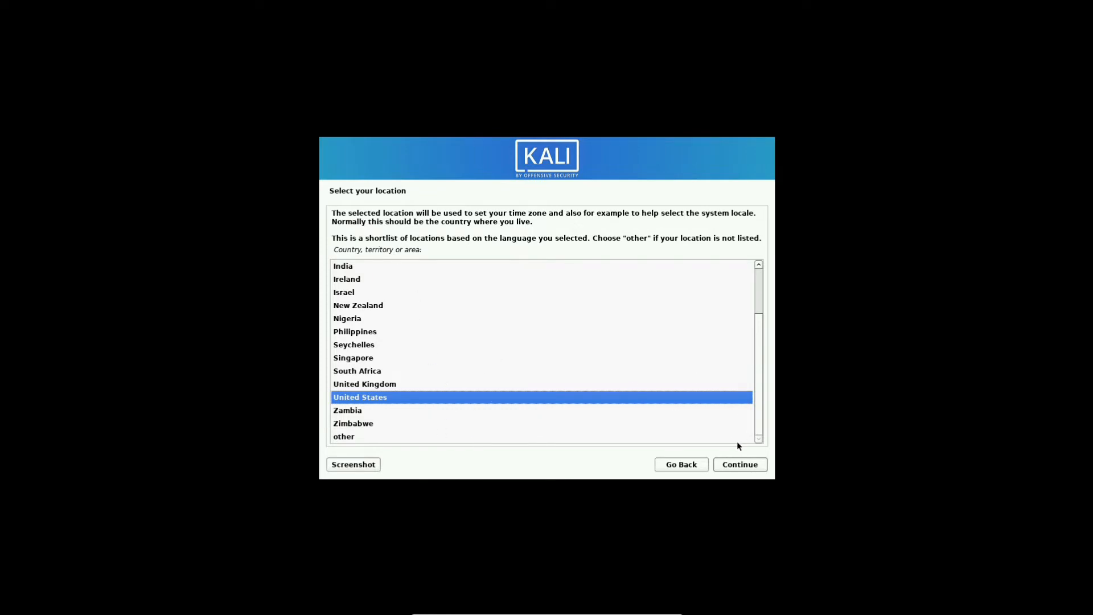
pyautogui.click(749, 468)
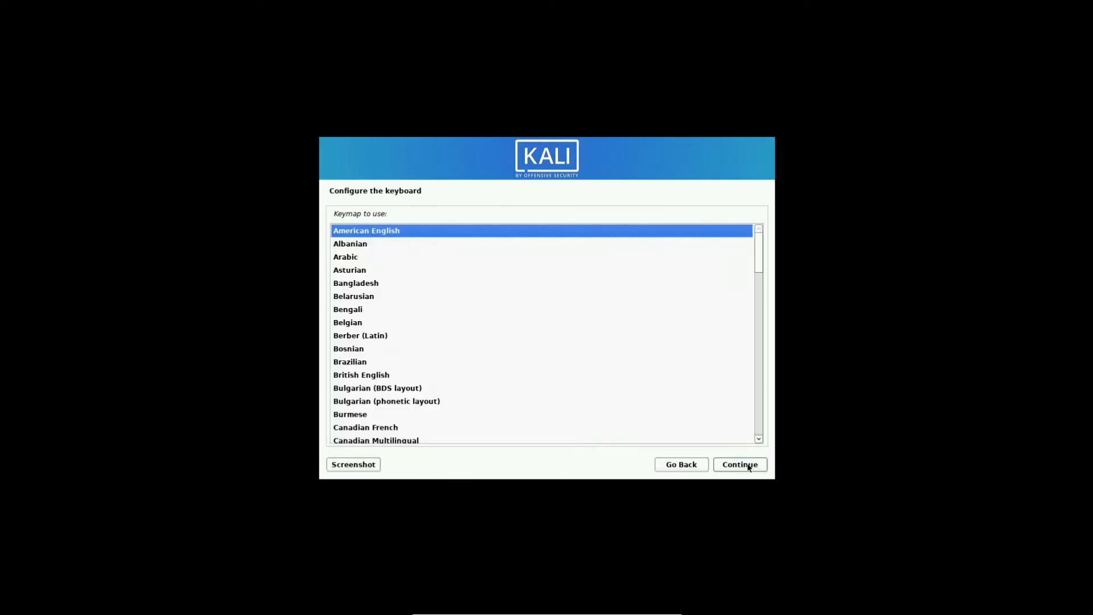
pyautogui.click(748, 467)
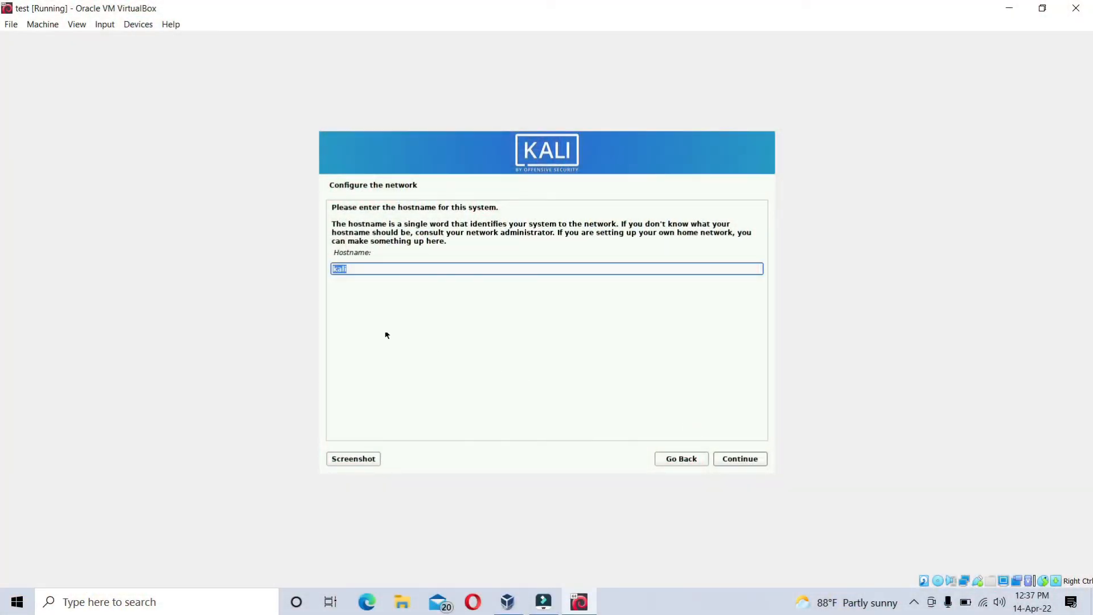
# - Keep the hostname kali with a blank domain name, and use hacker as the new user's full name and username
pyautogui.click(727, 458)
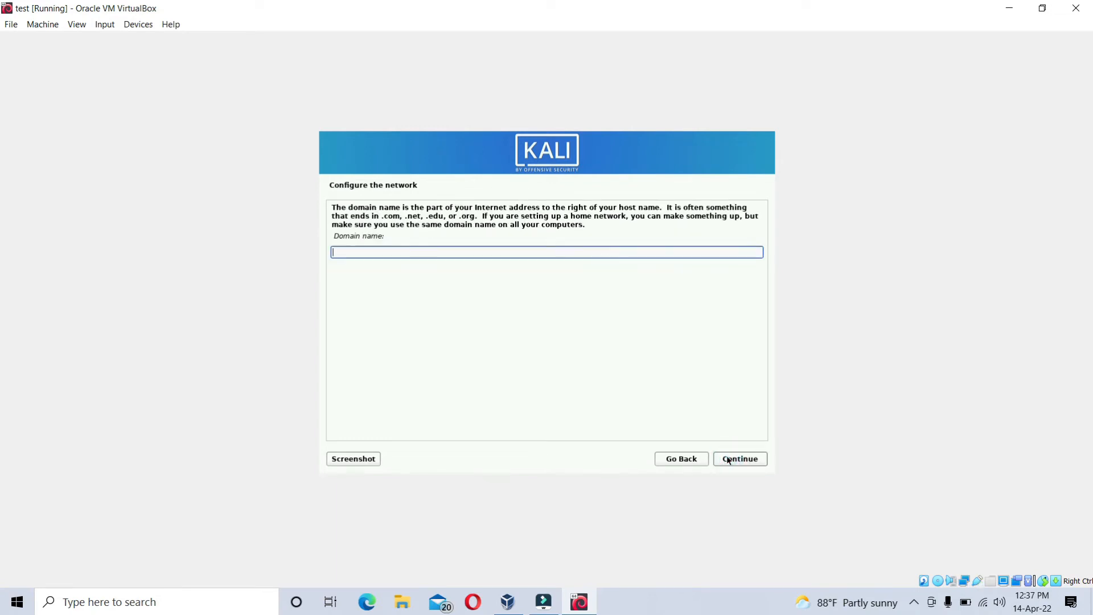
pyautogui.click(728, 459)
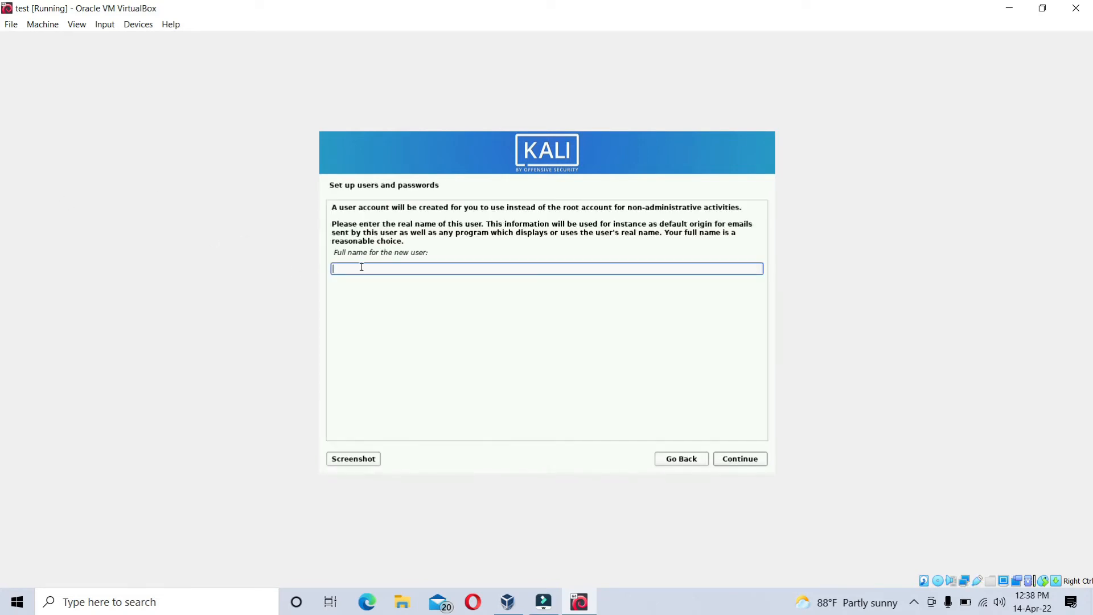
pyautogui.write('hacker')
pyautogui.click(742, 459)
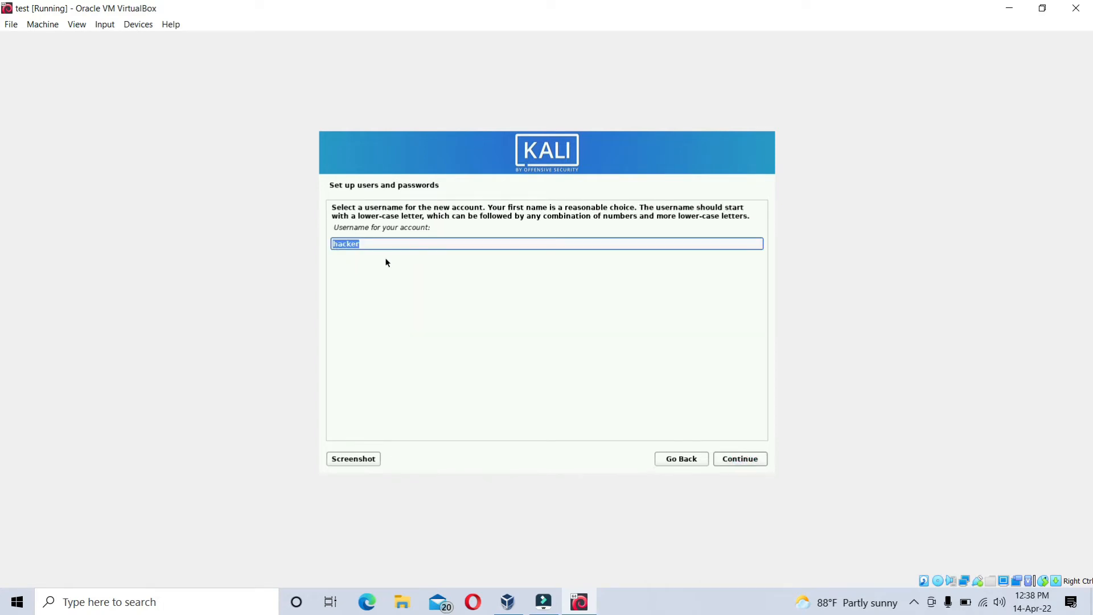
pyautogui.moveTo(334, 229); pyautogui.dragTo(431, 229)
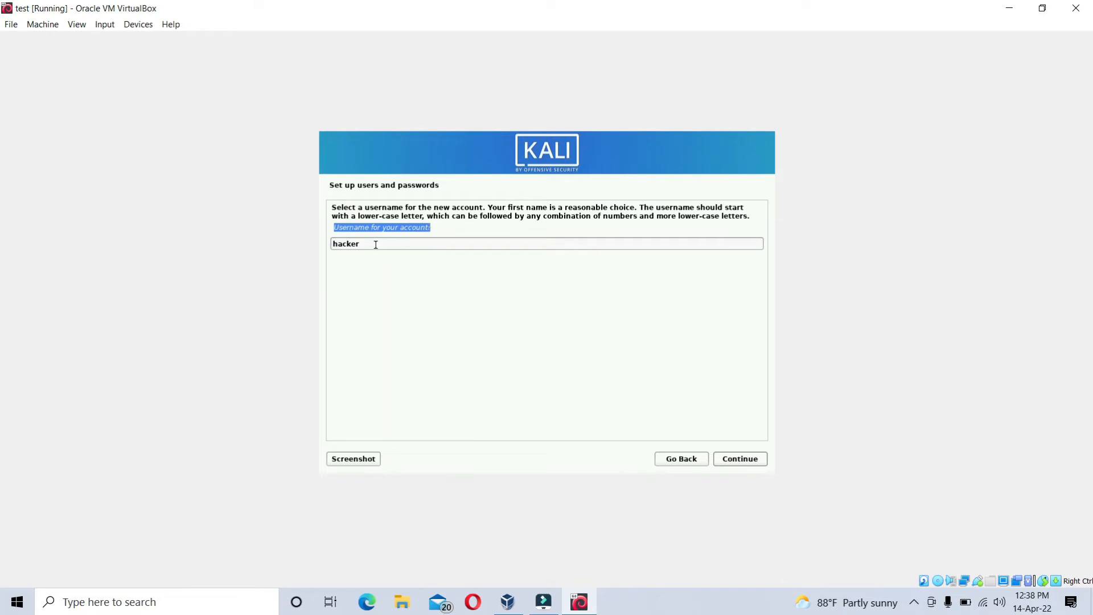
pyautogui.doubleClick(378, 244)
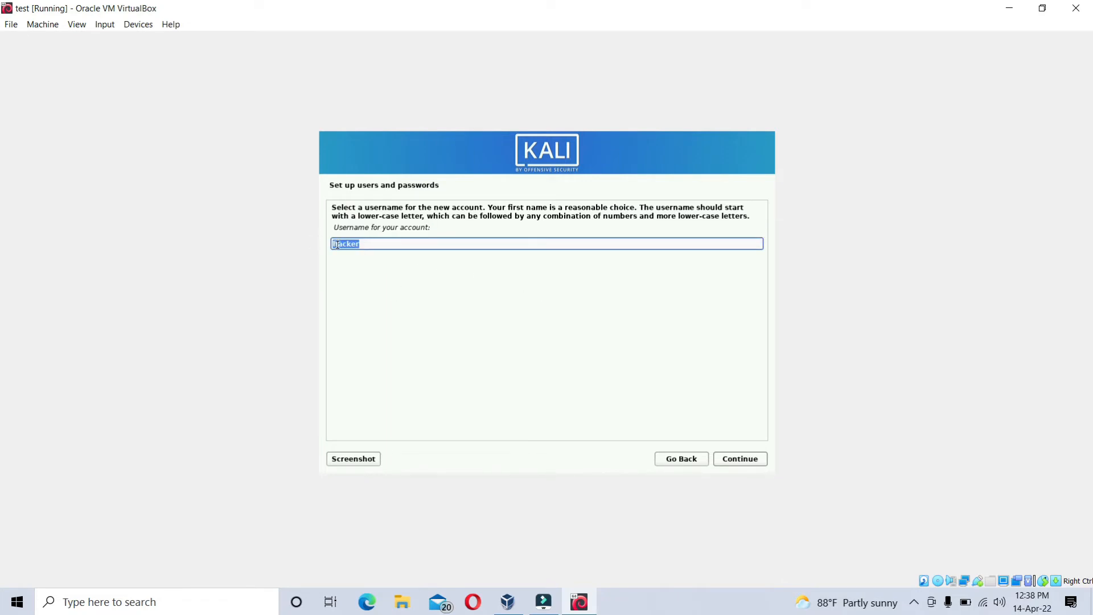
pyautogui.click(741, 459)
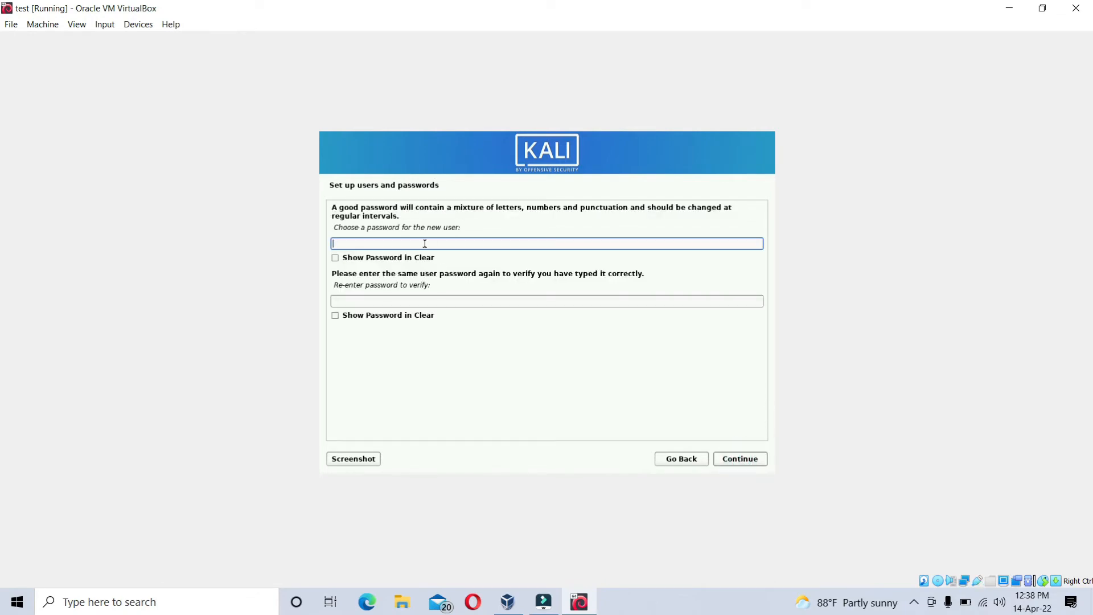
# - Enter and verify the new user's password with both fields shown in clear, and accept the Eastern time zone
pyautogui.write('kali')
pyautogui.click(371, 301)
pyautogui.write('test')
pyautogui.click(335, 258)
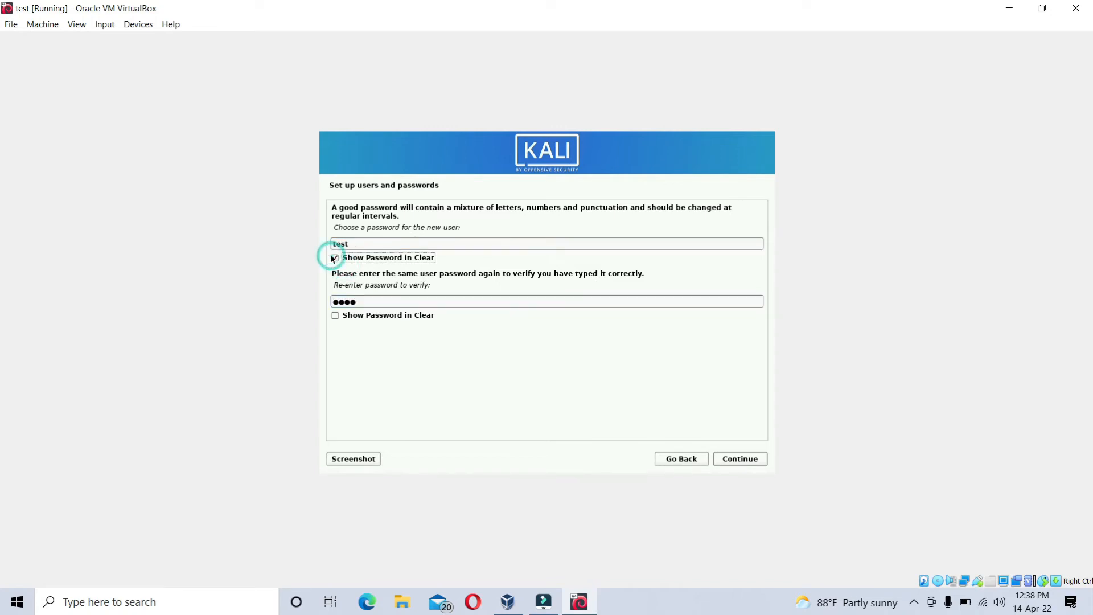
pyautogui.click(335, 316)
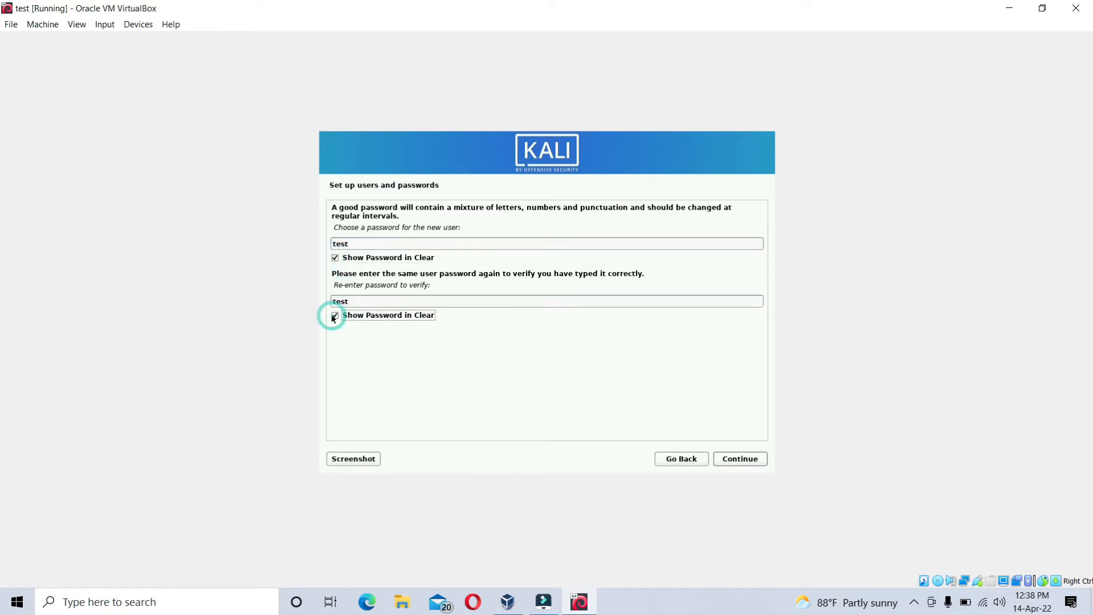
pyautogui.click(747, 462)
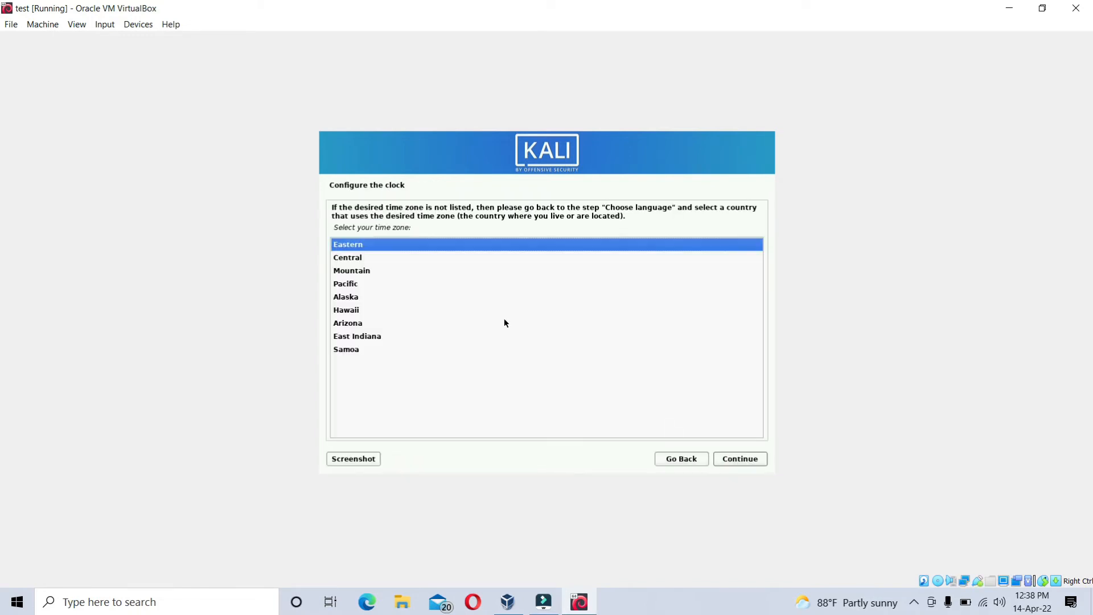
pyautogui.click(739, 454)
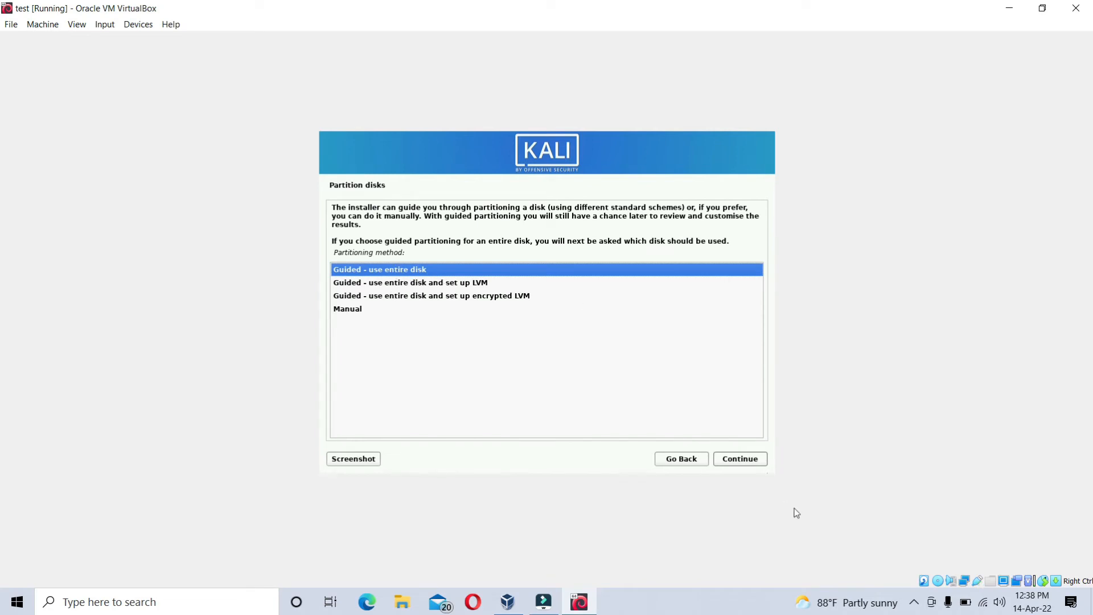
# - Partition the entire VBOX hard disk with guided partitioning, all files in one partition, and write the changes to disk
pyautogui.click(750, 462)
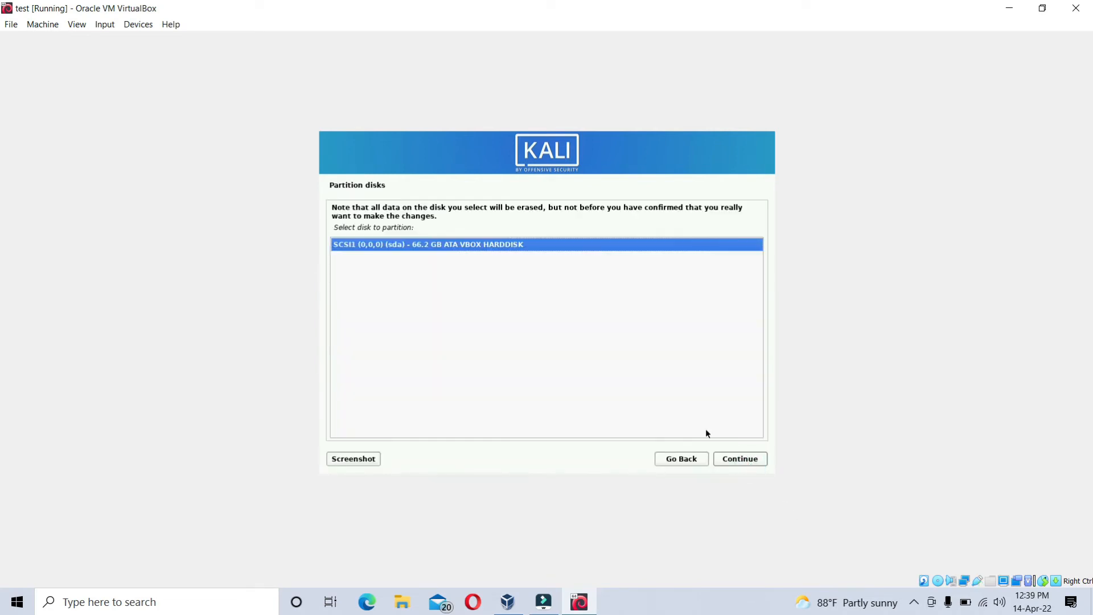
pyautogui.click(734, 462)
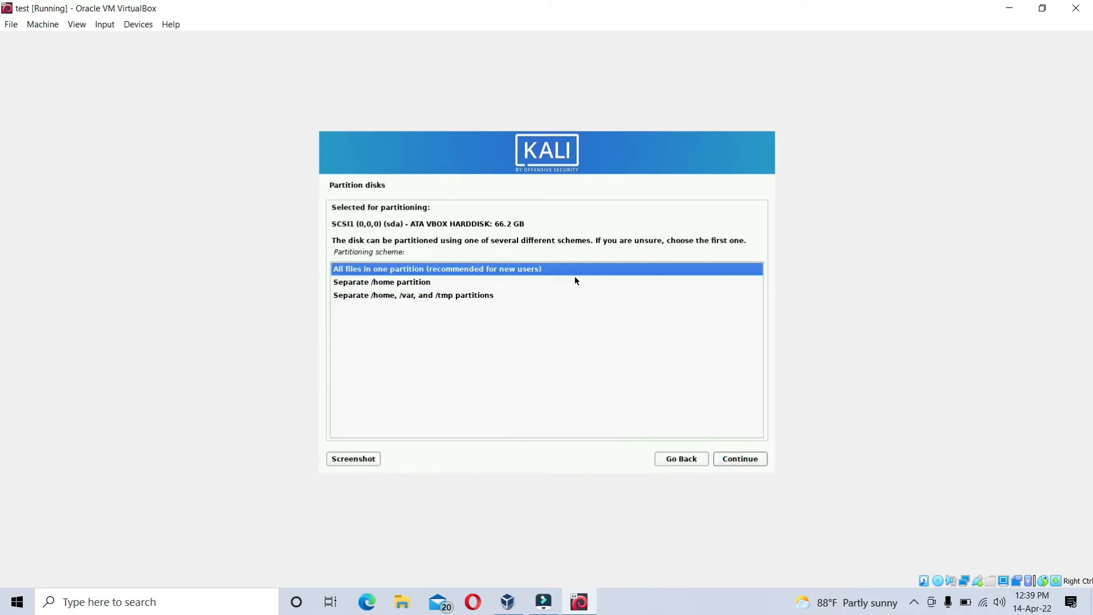
pyautogui.click(739, 459)
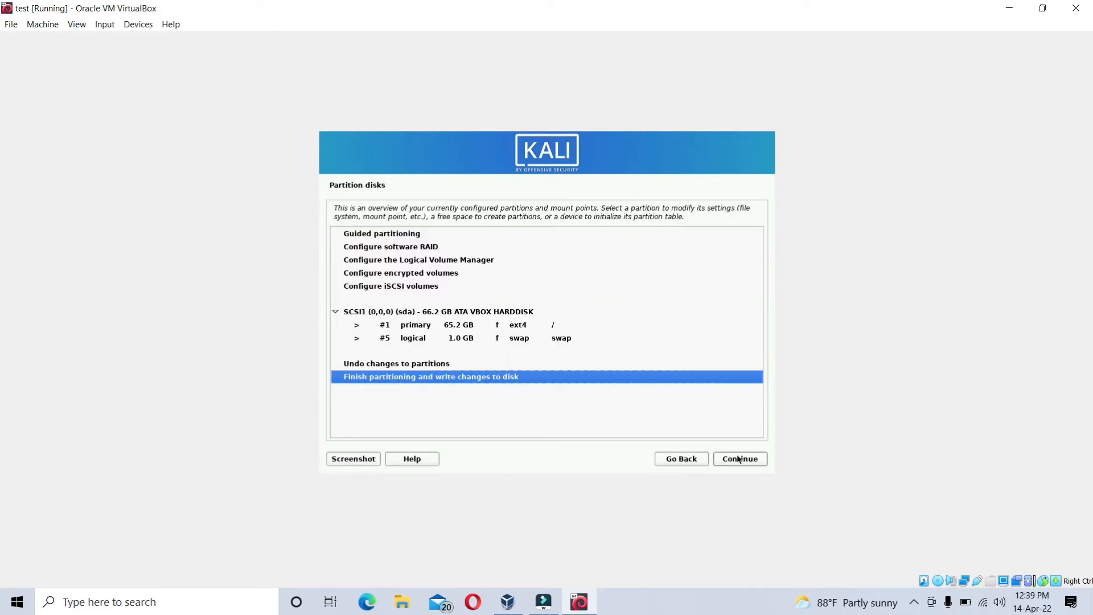
pyautogui.click(739, 459)
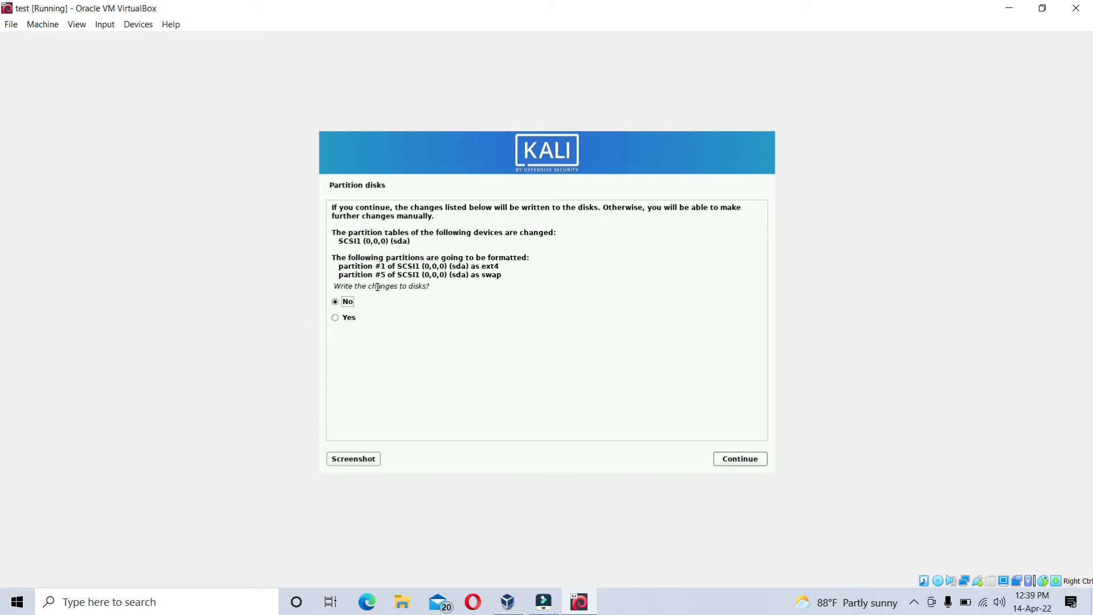
pyautogui.click(344, 319)
pyautogui.click(732, 458)
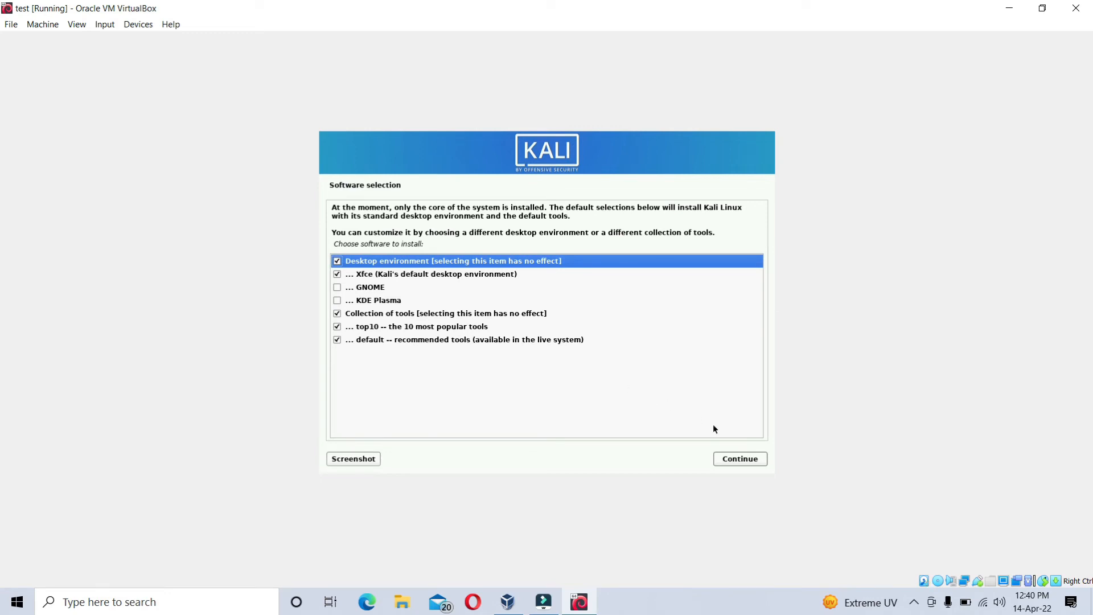
# - Install the default Kali software selection and put the GRUB boot loader on /dev/sda
pyautogui.click(747, 459)
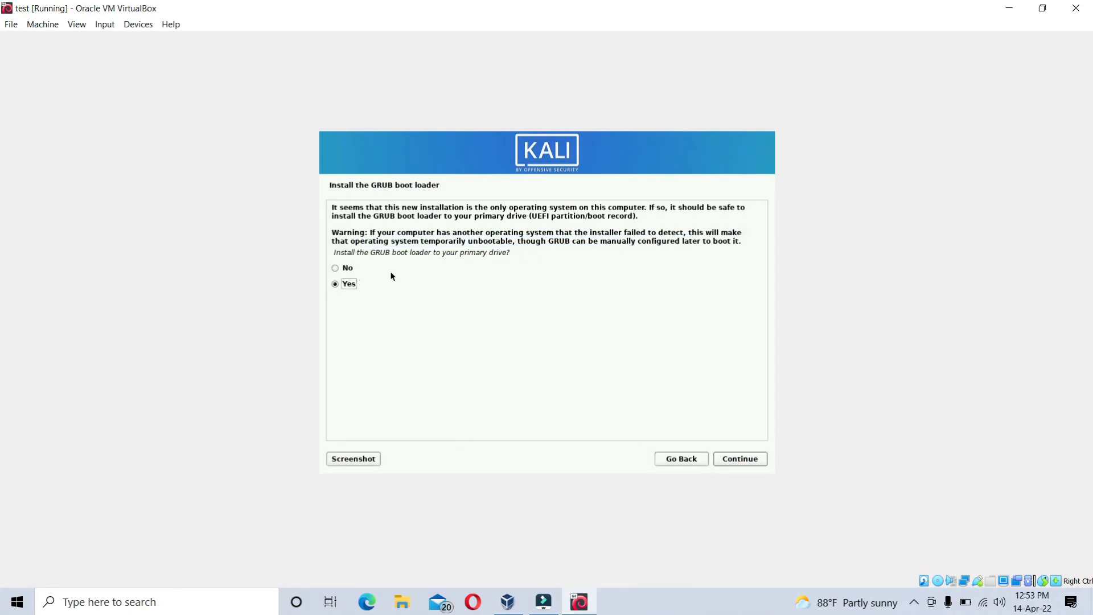
pyautogui.click(754, 458)
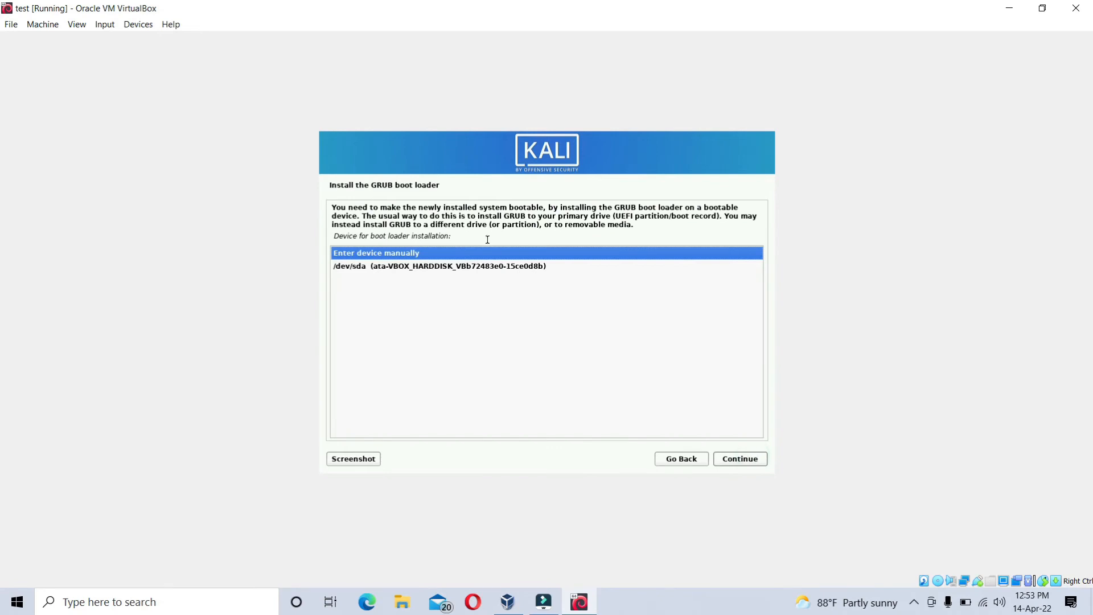
pyautogui.click(506, 267)
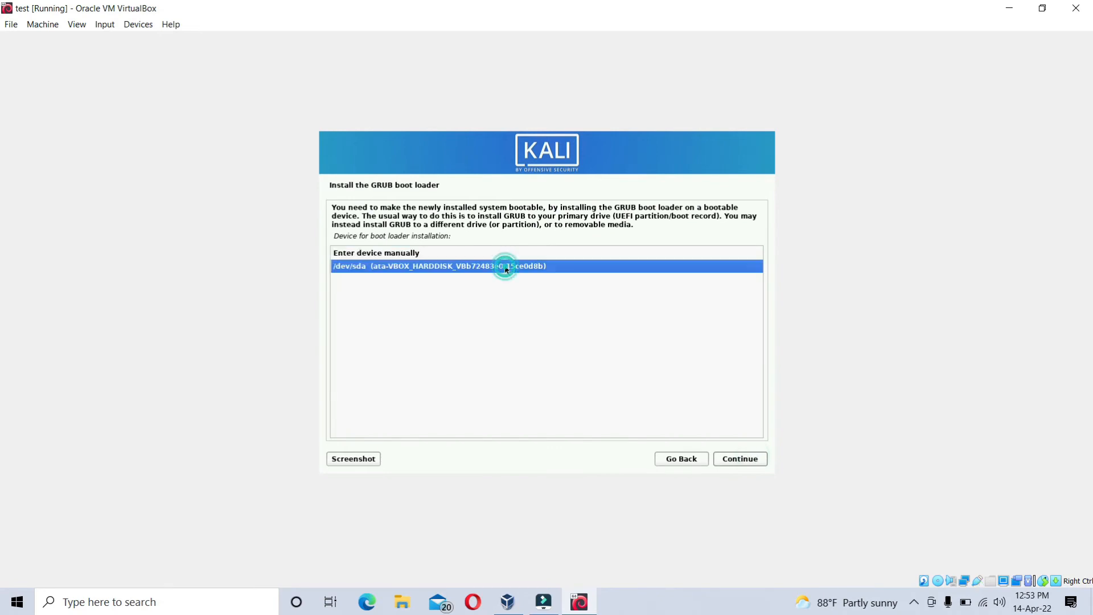
pyautogui.click(743, 459)
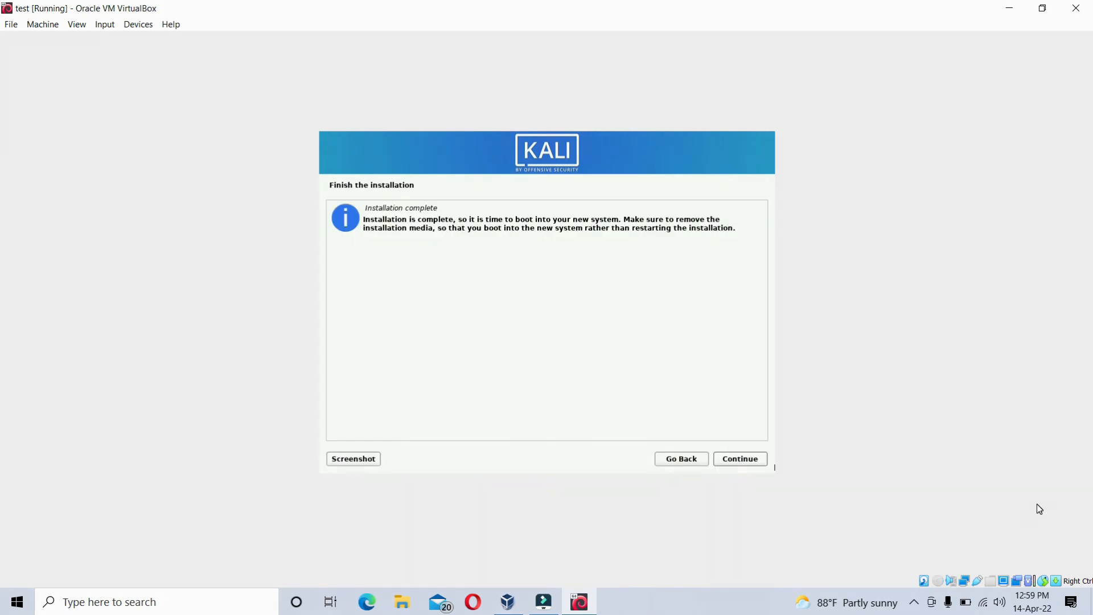
# - Finish the installation to reboot into the new system, and dismiss the mouse pointer integration notices
pyautogui.click(745, 460)
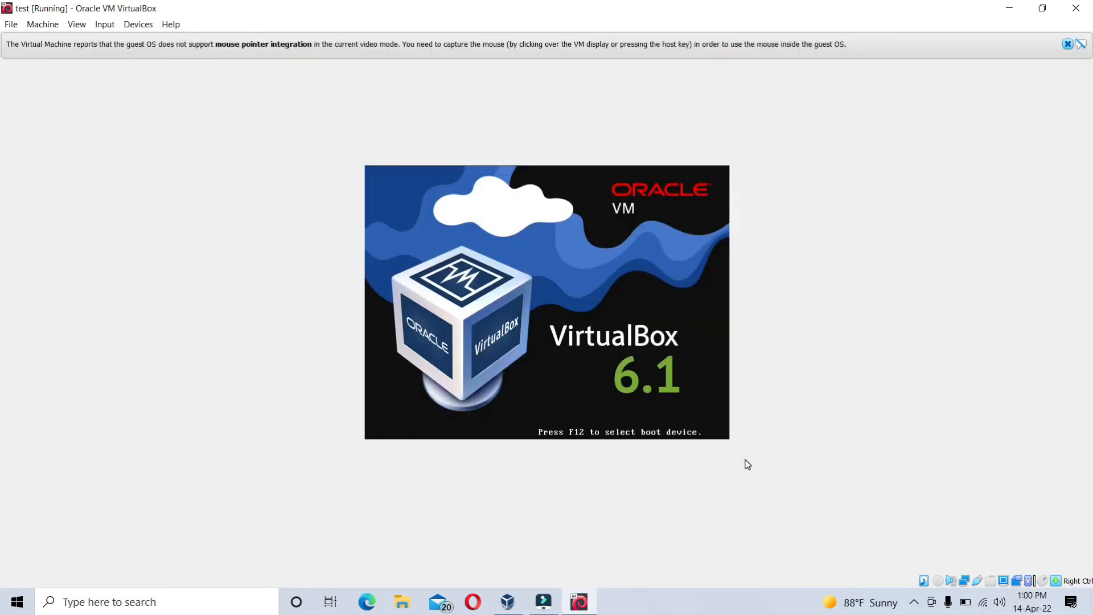
pyautogui.click(1068, 44)
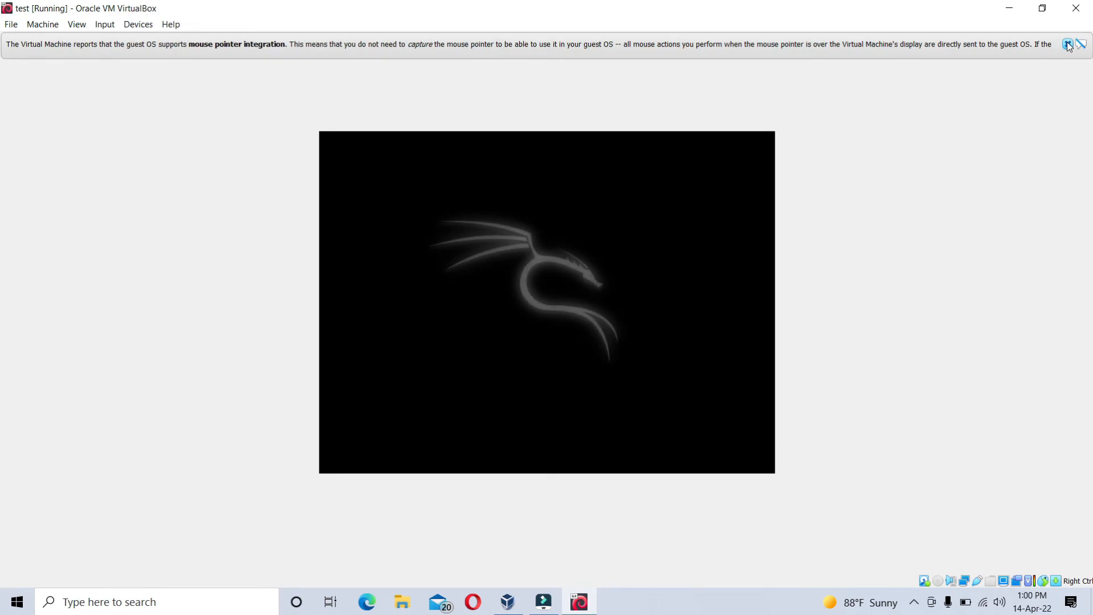
pyautogui.click(1068, 44)
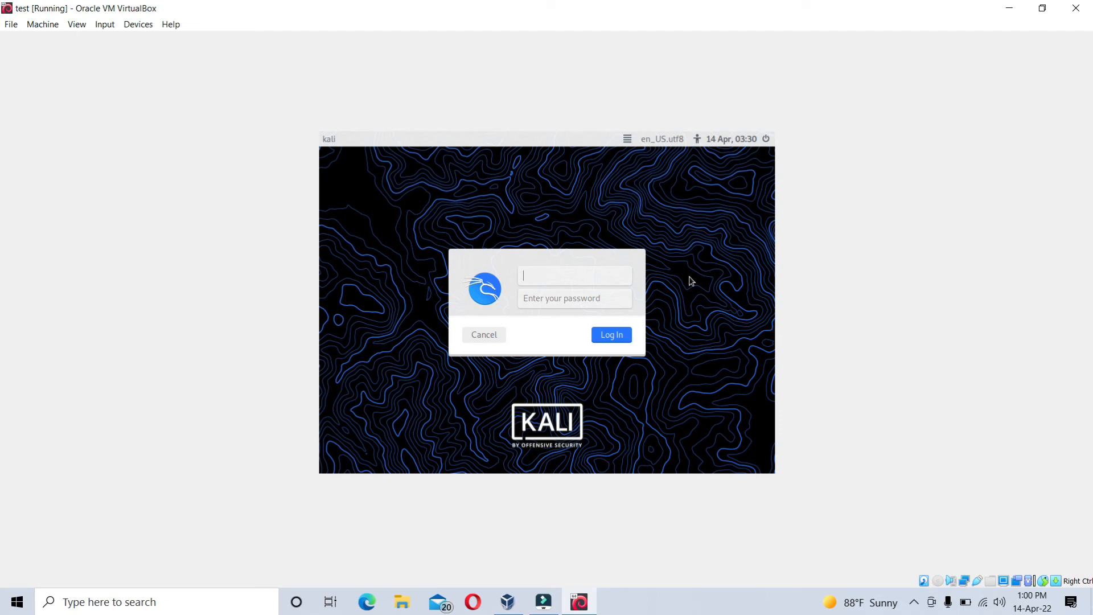
# - Log in to Kali as hacker with the account password and switch the virtual machine to full-screen mode
pyautogui.write('hacker')
pyautogui.press('Tab')
pyautogui.click(614, 337)
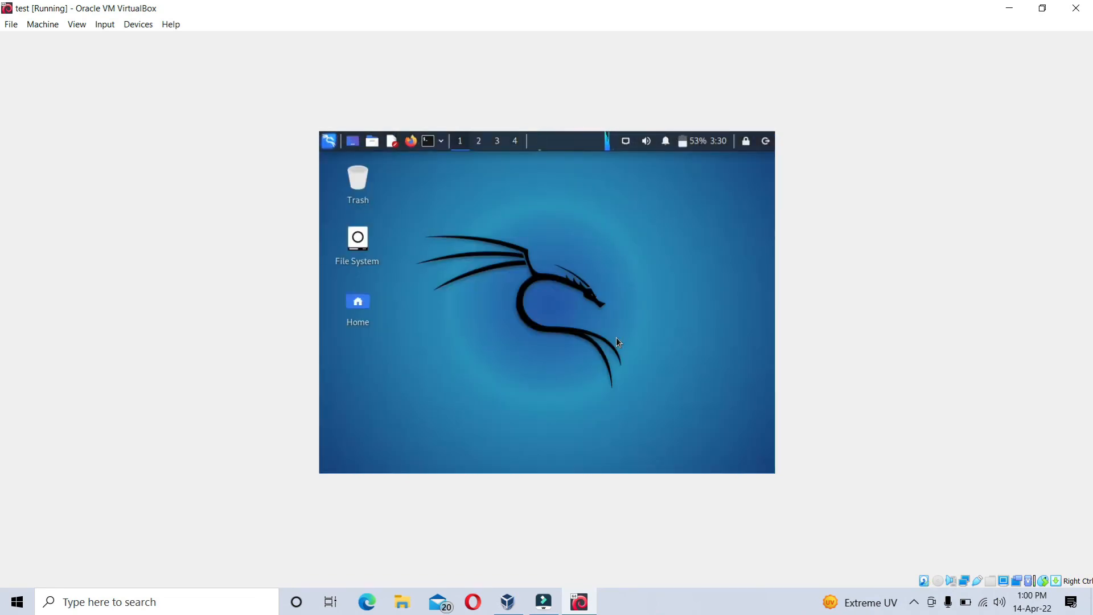
pyautogui.hotkey('ctrl', 'f')
pyautogui.press('Return')
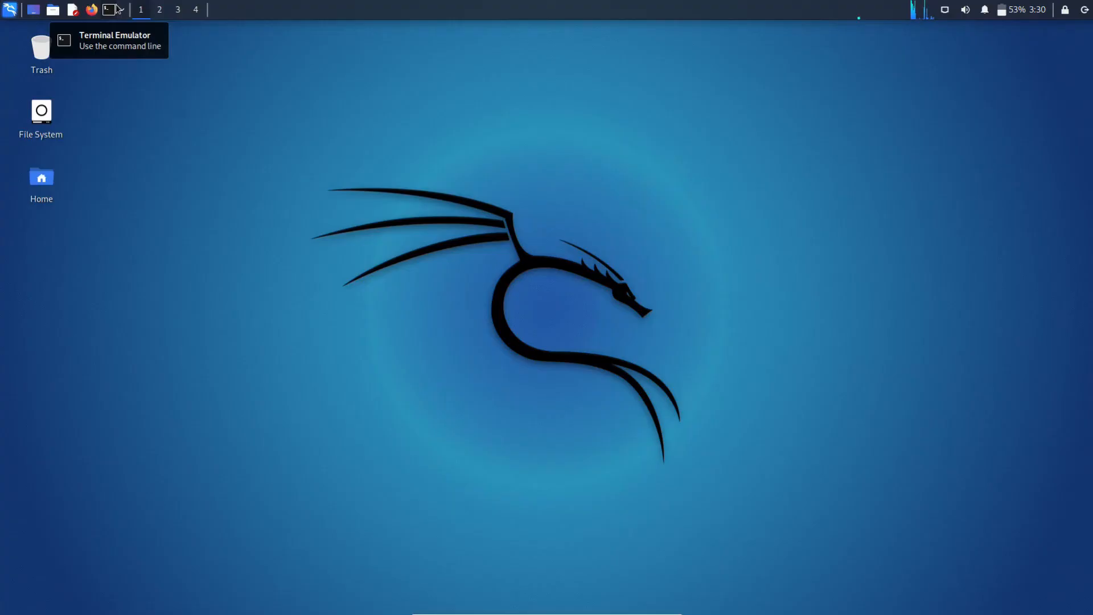
# - Open a Terminal Emulator window and move it closer to the centre of the Kali desktop
pyautogui.click(117, 9)
pyautogui.click(107, 11)
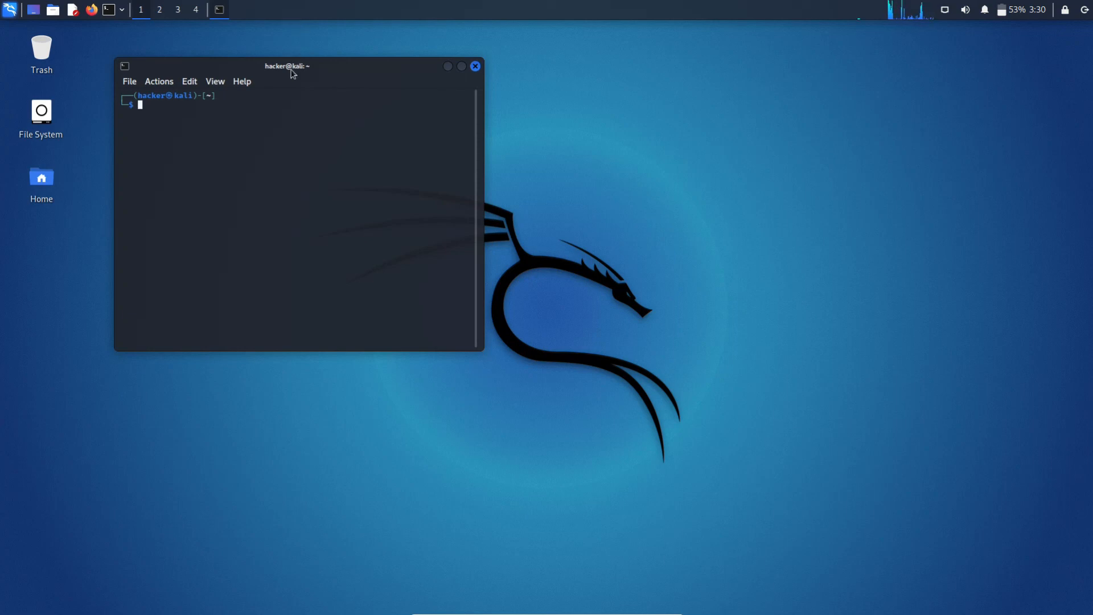
pyautogui.moveTo(291, 68); pyautogui.dragTo(335, 127)
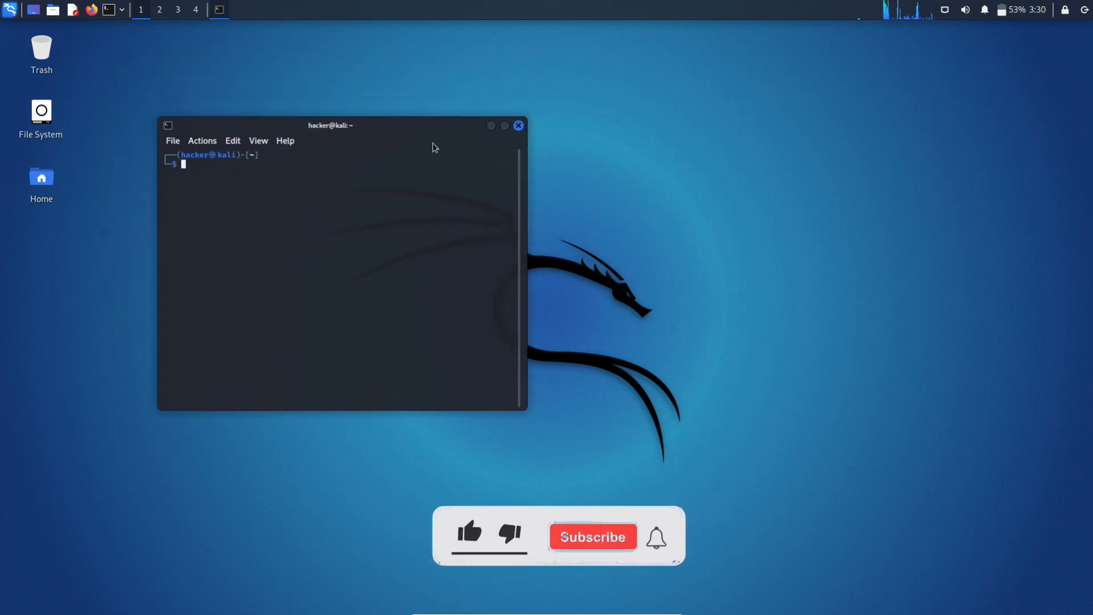